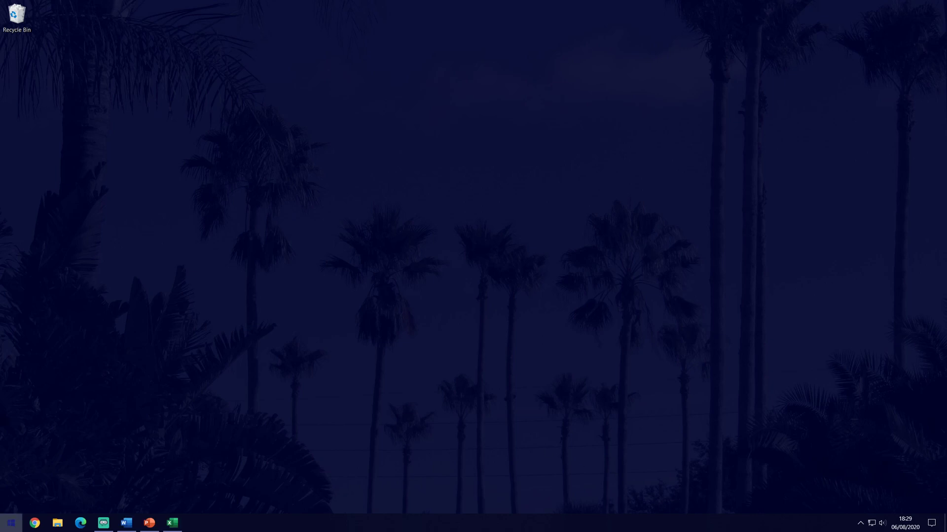
Open the Multi-tasking page in the System section of Windows Settings.
click(10, 522)
click(6, 485)
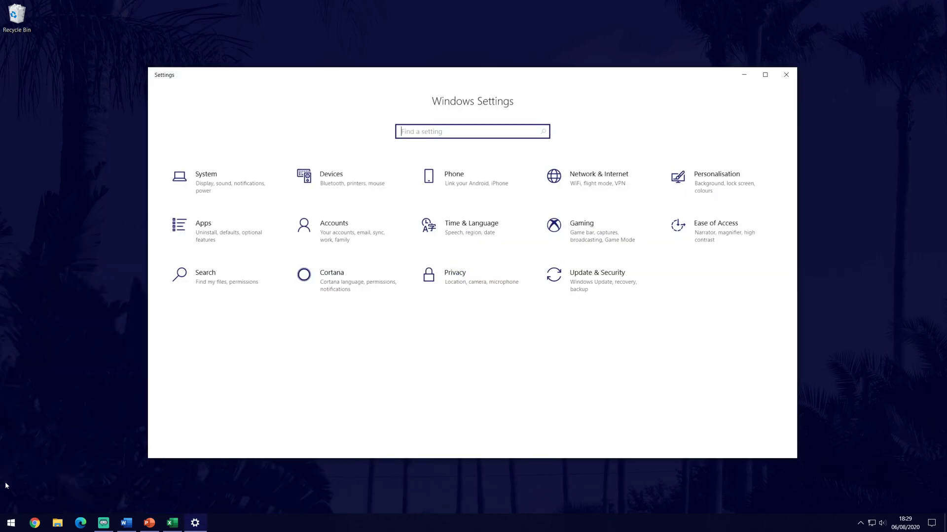
click(235, 171)
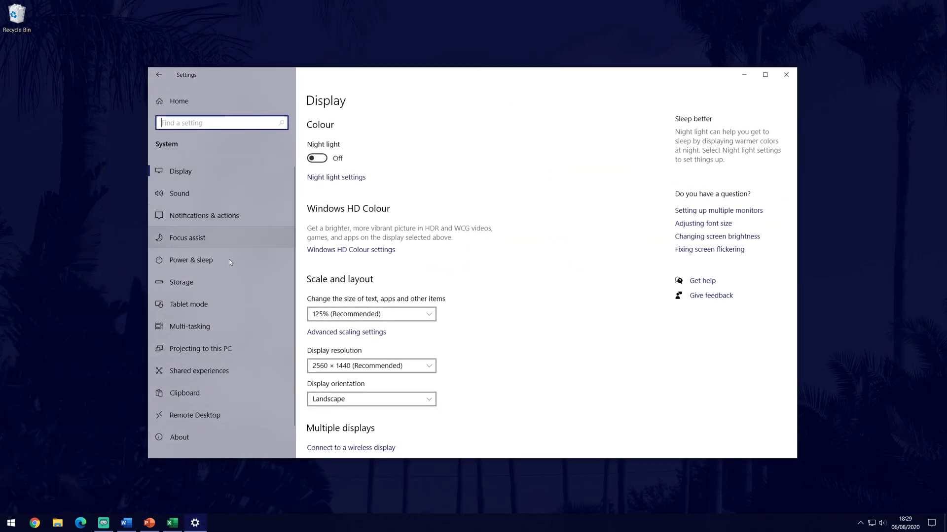
click(222, 330)
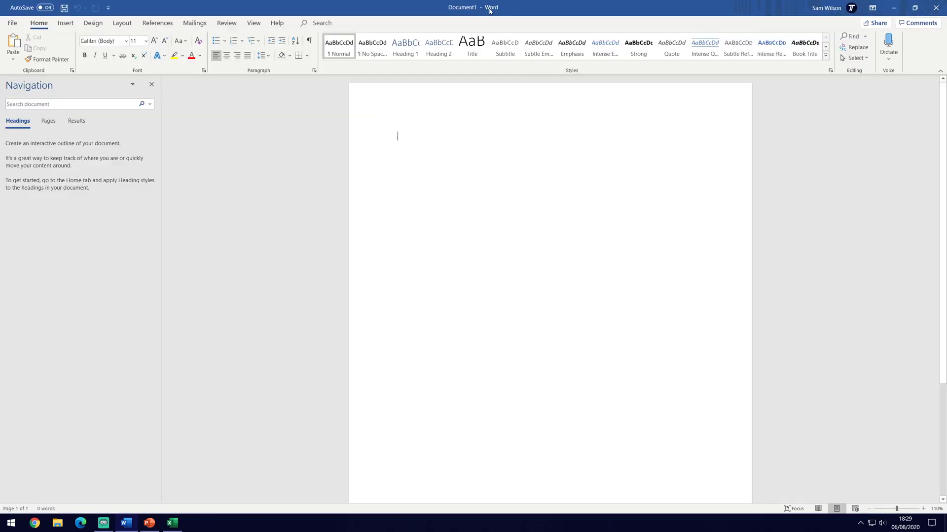
Snap the Word document to the right half of the screen, fill the left half with Excel, and widen the Excel side.
drag(489, 7, 944, 217)
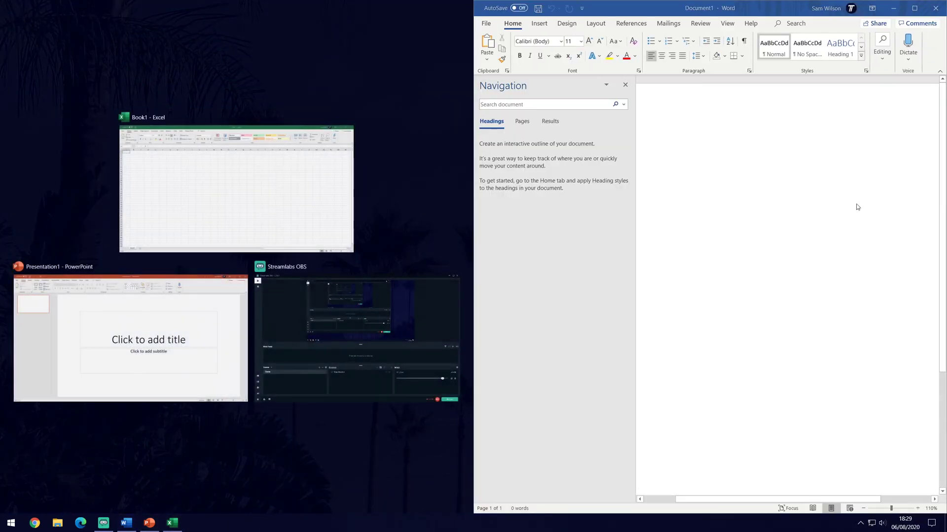
click(258, 167)
drag(469, 201, 558, 200)
Snap Word to the upper-right corner with PowerPoint below it, and narrow Excel to about a fifth of the screen width.
drag(866, 6, 943, 1)
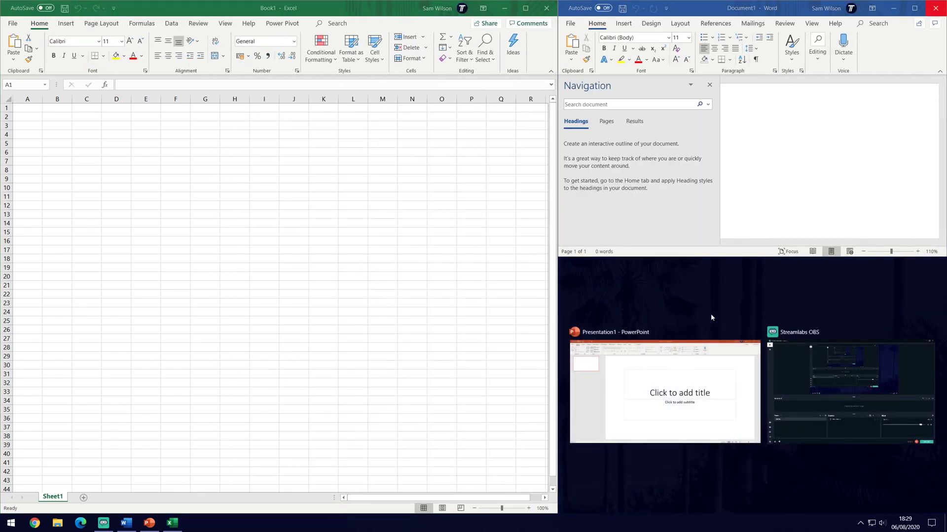
click(634, 424)
drag(557, 207, 457, 211)
drag(559, 309, 190, 305)
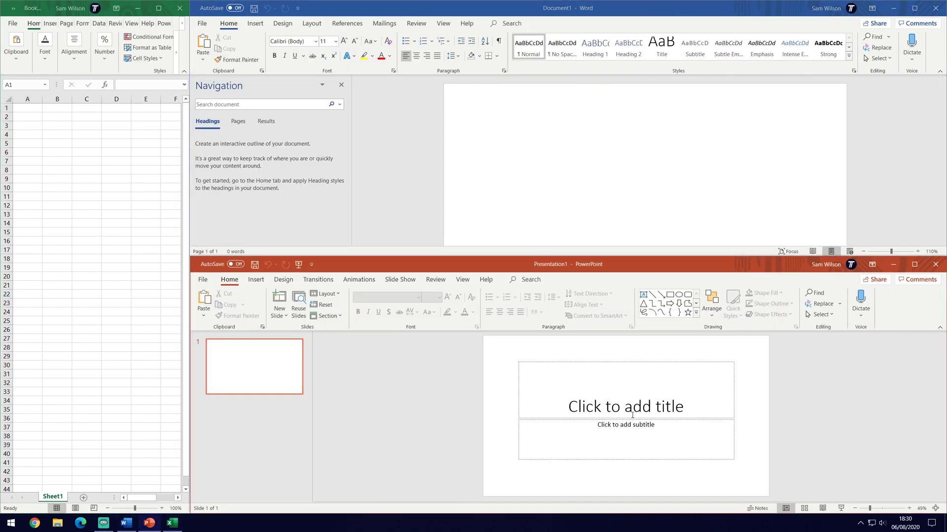
Enlarge the PowerPoint window upward and shrink the Word window above it to about a fifth of the screen height.
drag(608, 255, 606, 107)
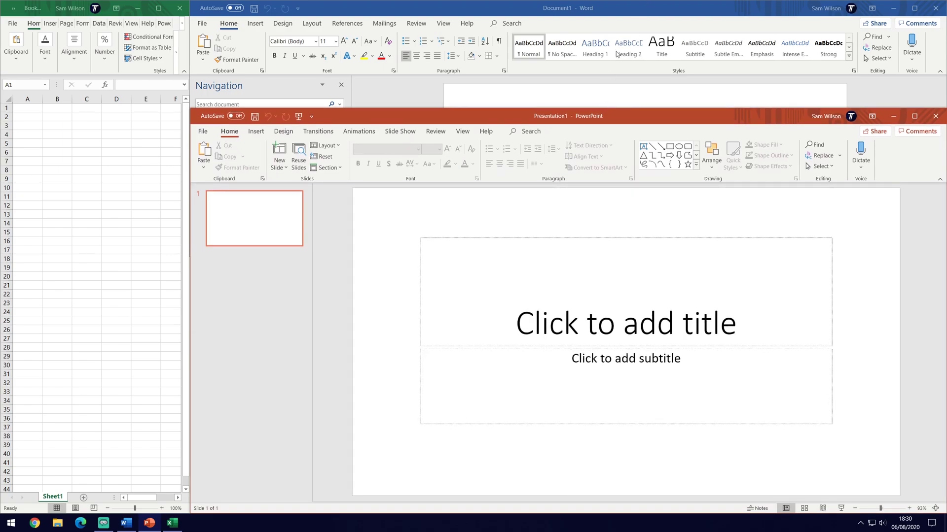
click(582, 105)
drag(568, 257, 572, 94)
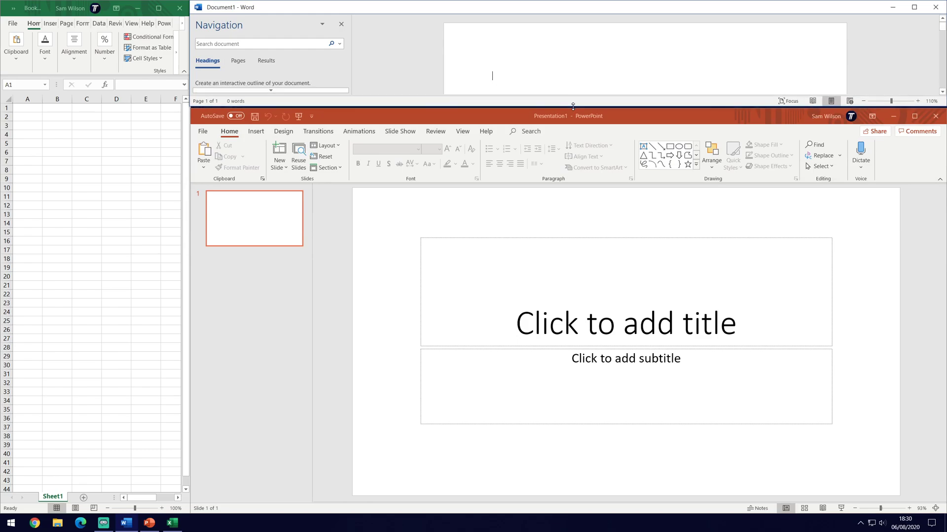
click(592, 155)
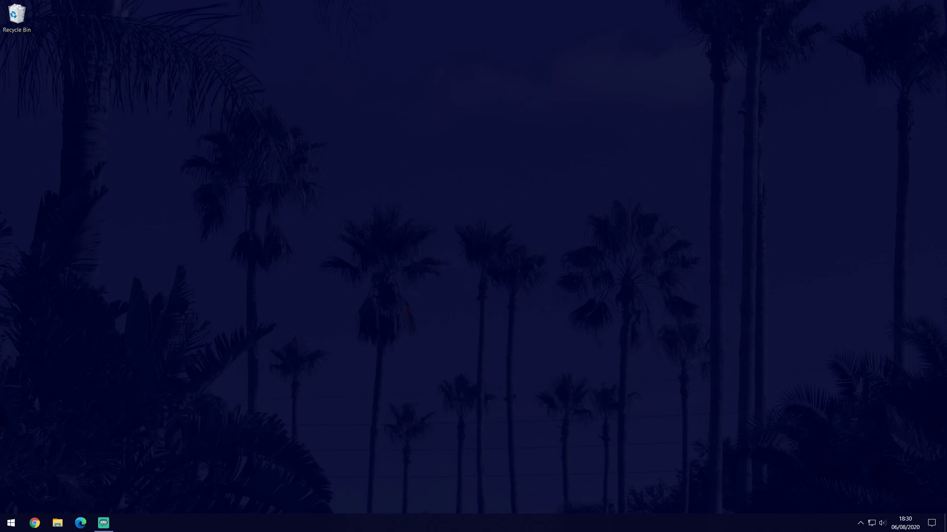
In the System settings, turn on the Focus assist automatic rule for set hours.
click(11, 522)
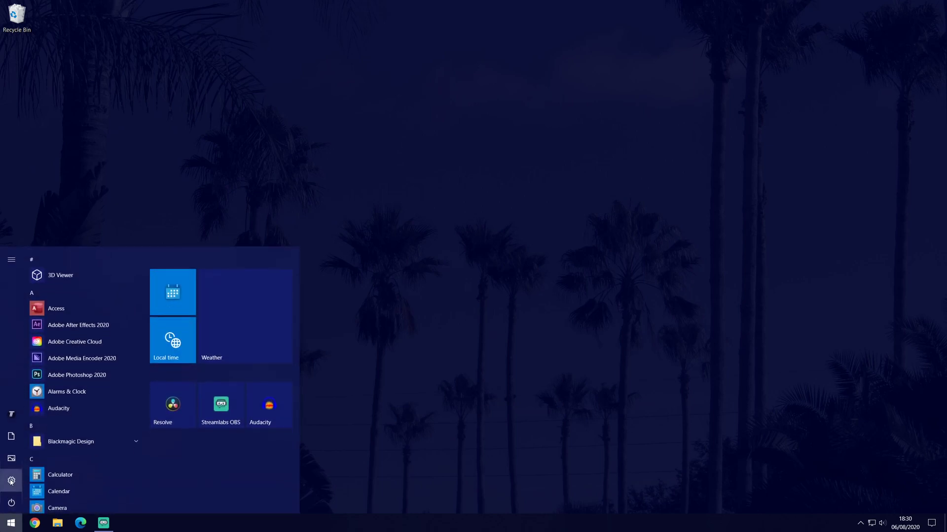
click(11, 481)
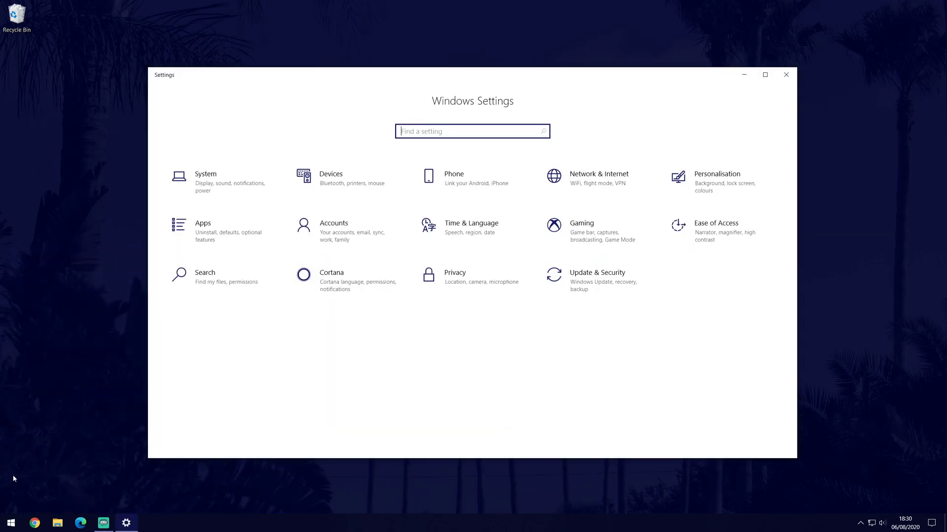
click(218, 189)
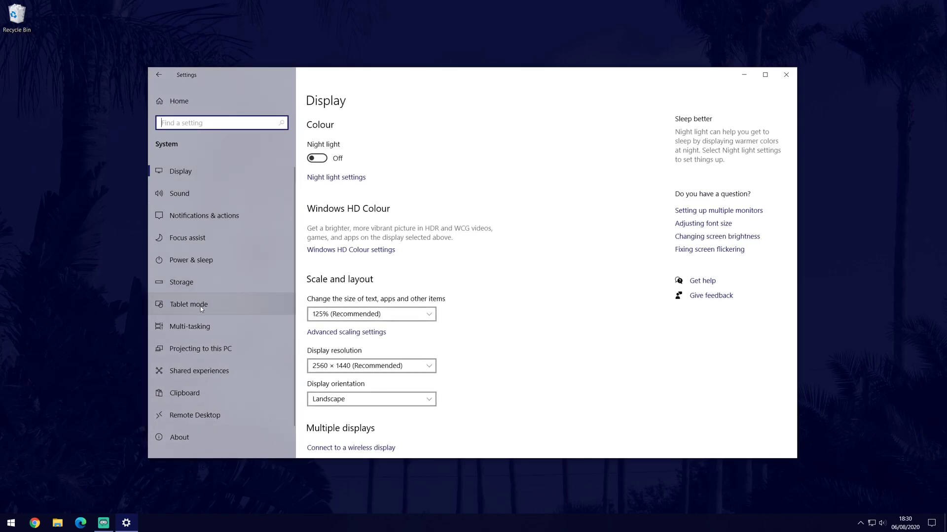
click(202, 236)
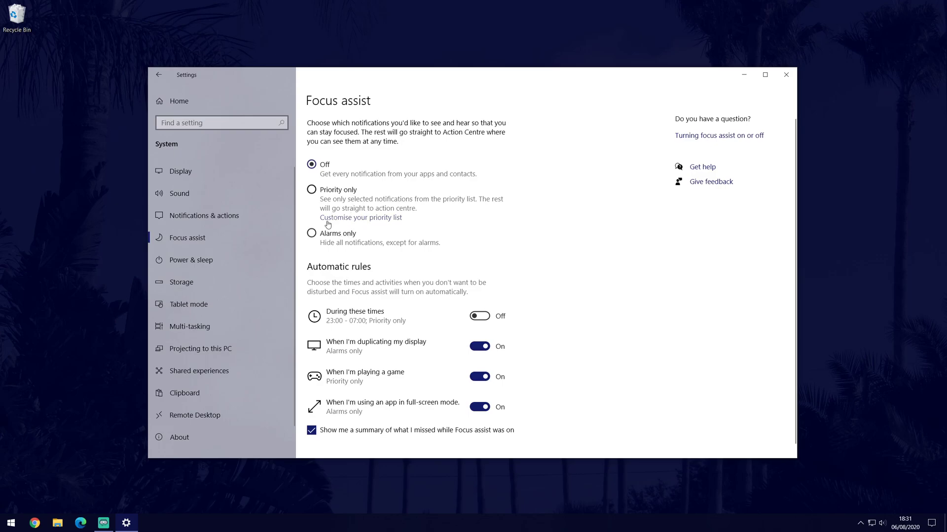
click(373, 313)
click(170, 157)
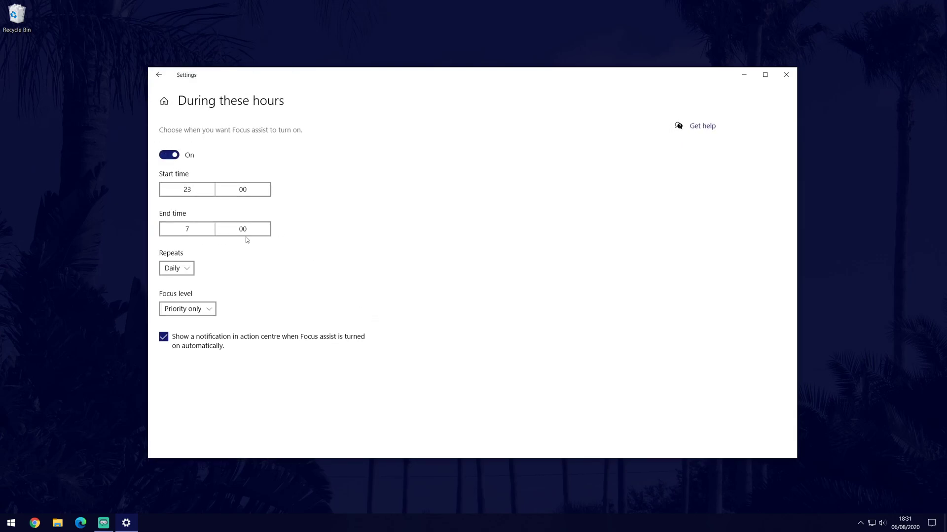
Review the Repeats and Focus level choices of the timed rule, and return to the Focus assist page.
click(177, 268)
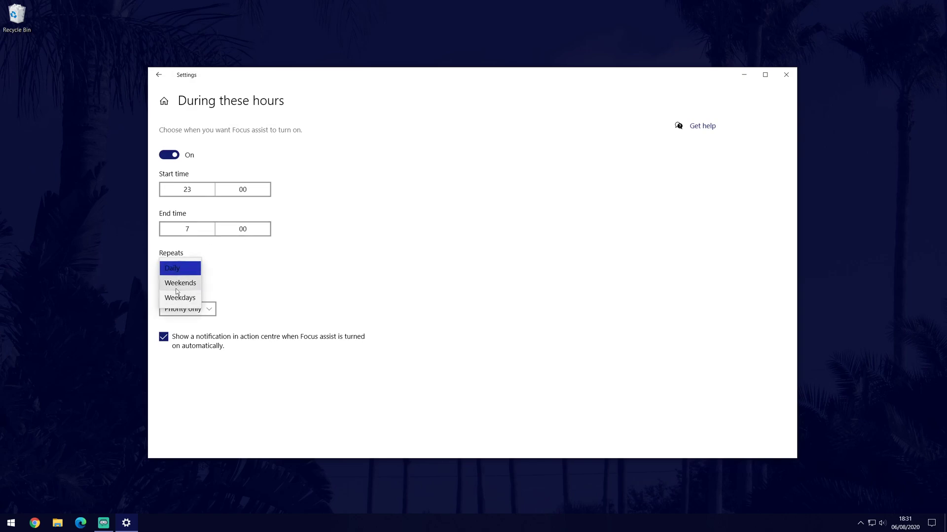
click(357, 275)
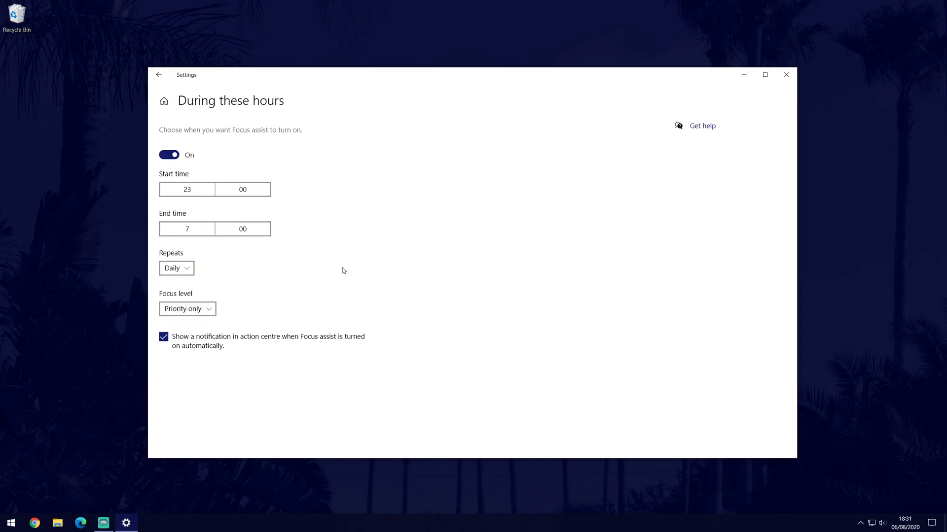
click(204, 311)
click(309, 290)
click(159, 75)
Review the Focus assist priority list, including its calls, people and apps sections, and close Settings.
scroll(416, 173, down, 1)
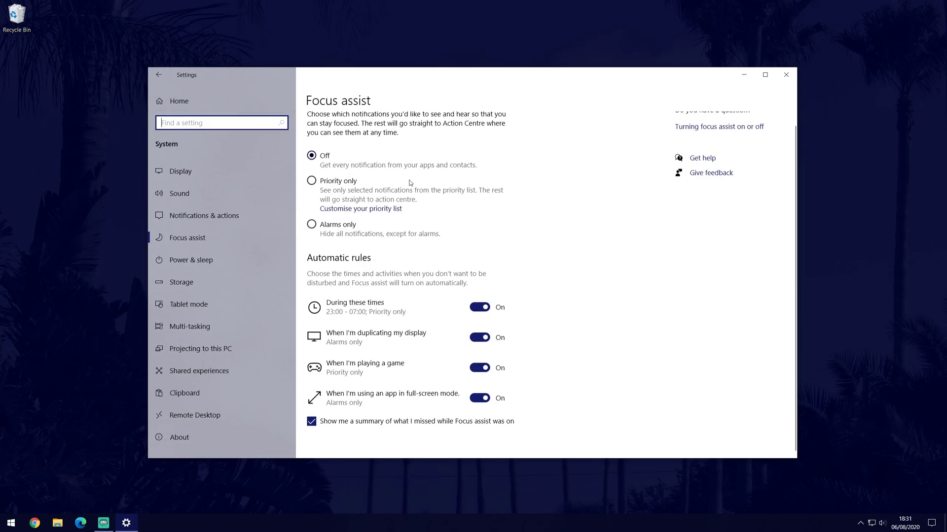
click(373, 209)
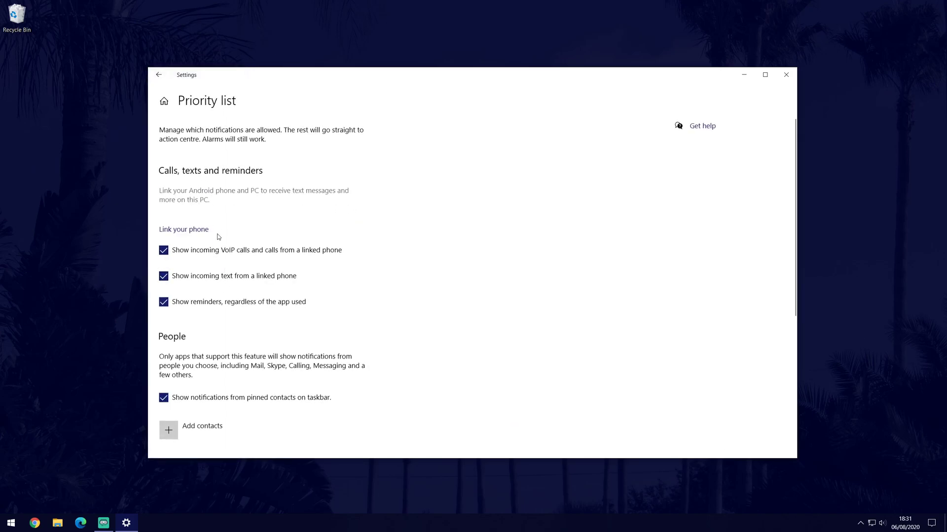
scroll(226, 229, down, 3)
scroll(226, 232, down, 2)
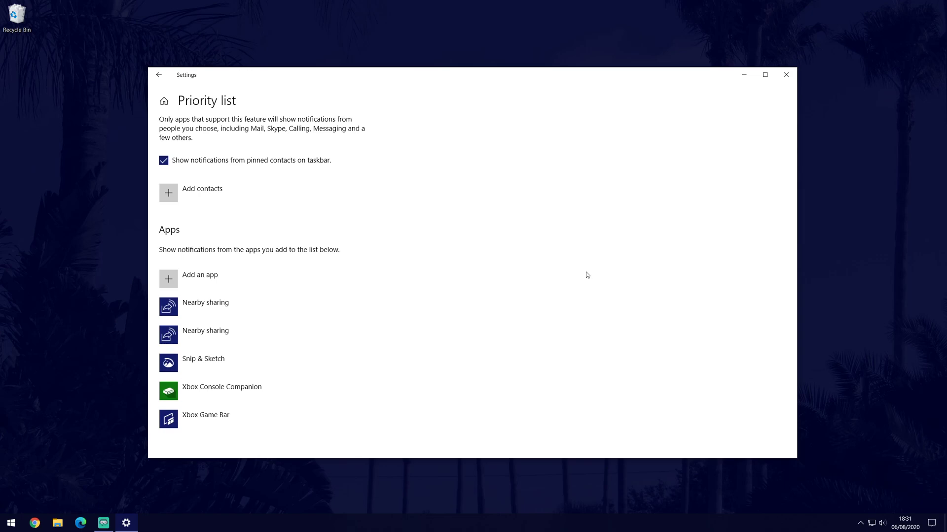
key(alt+F4)
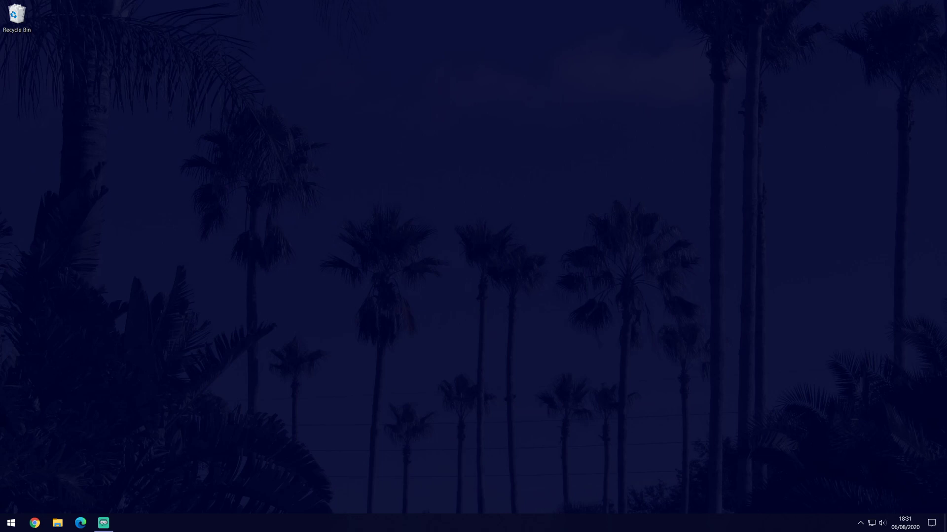
Turn on Clipboard history in the System settings.
click(11, 523)
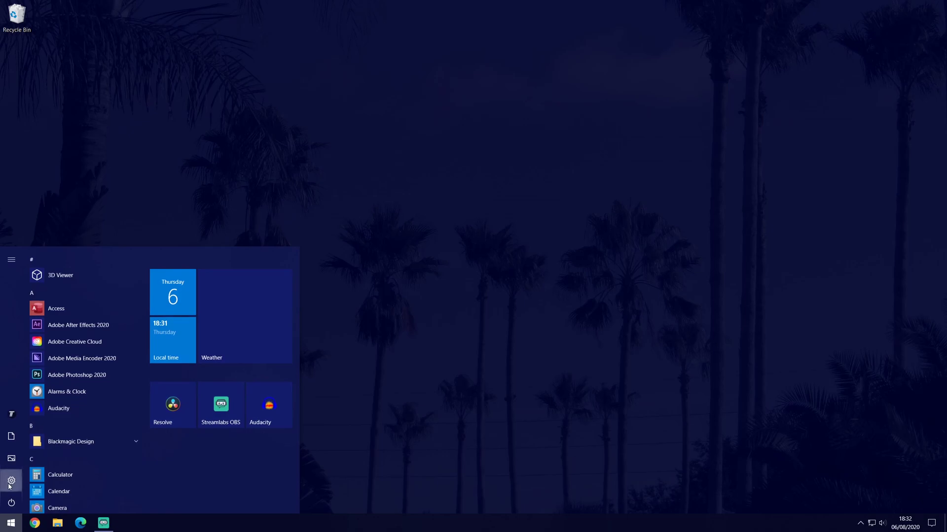
click(8, 484)
click(204, 188)
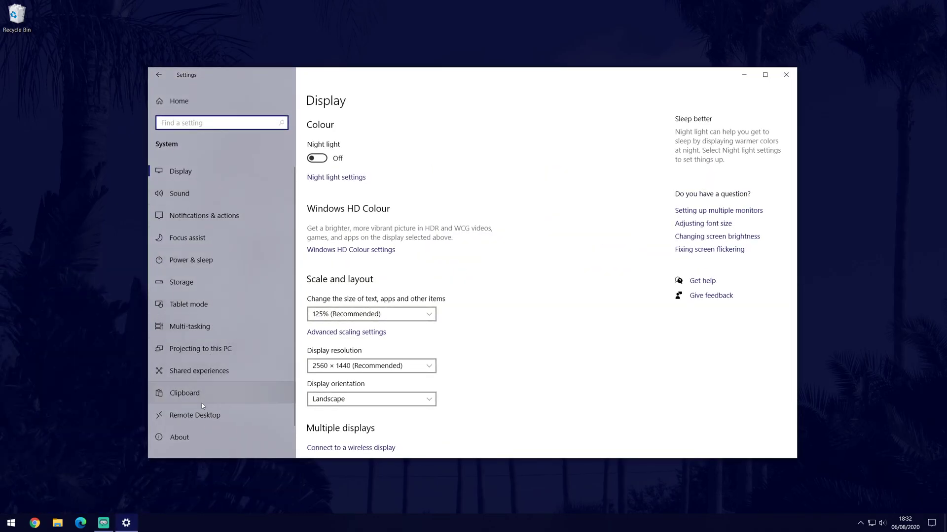
click(201, 403)
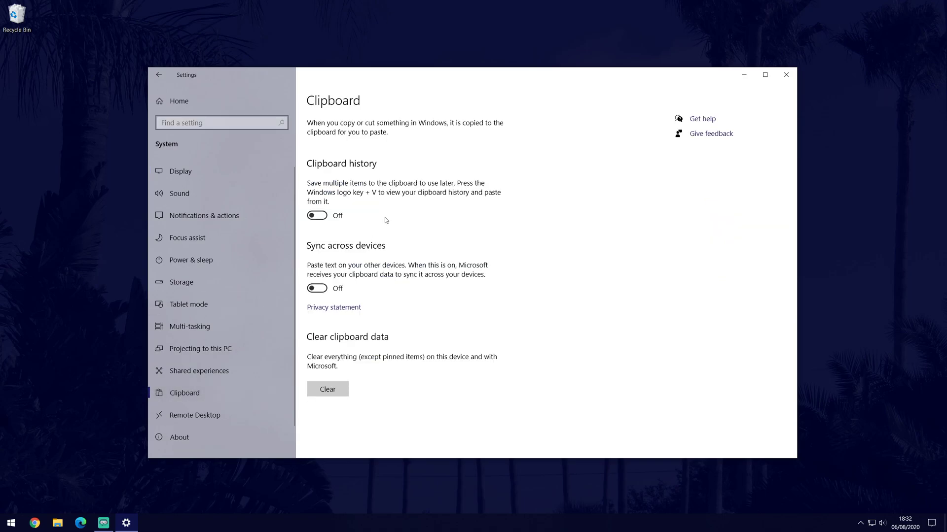
click(321, 217)
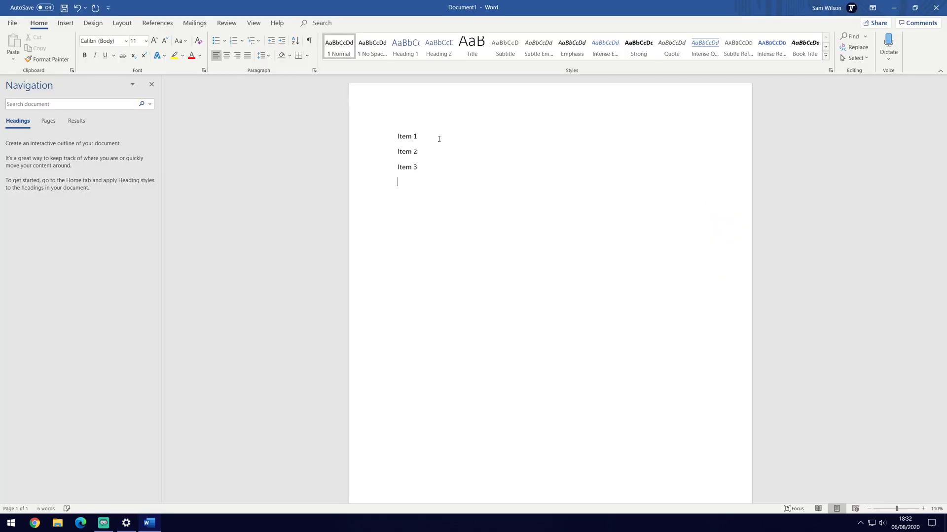
Add the line "Item 4" to the list in the Word document and copy each of the four items separately.
text(Item 4)
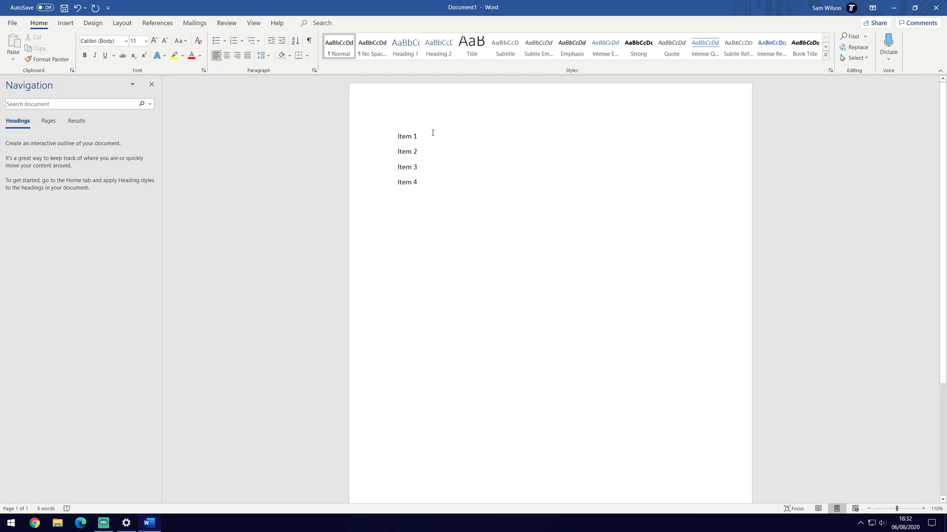
drag(433, 133, 390, 137)
key(ctrl+c)
click(381, 154)
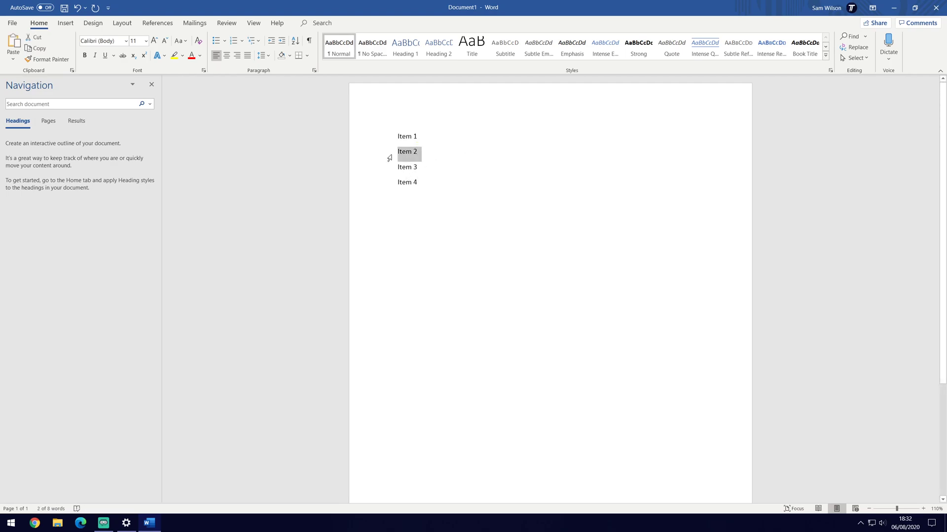
click(392, 168)
click(386, 182)
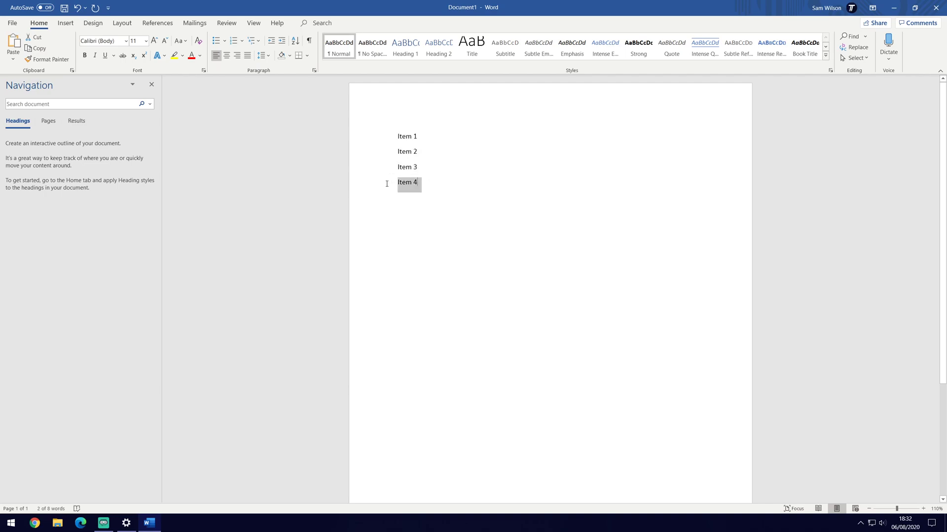
click(590, 190)
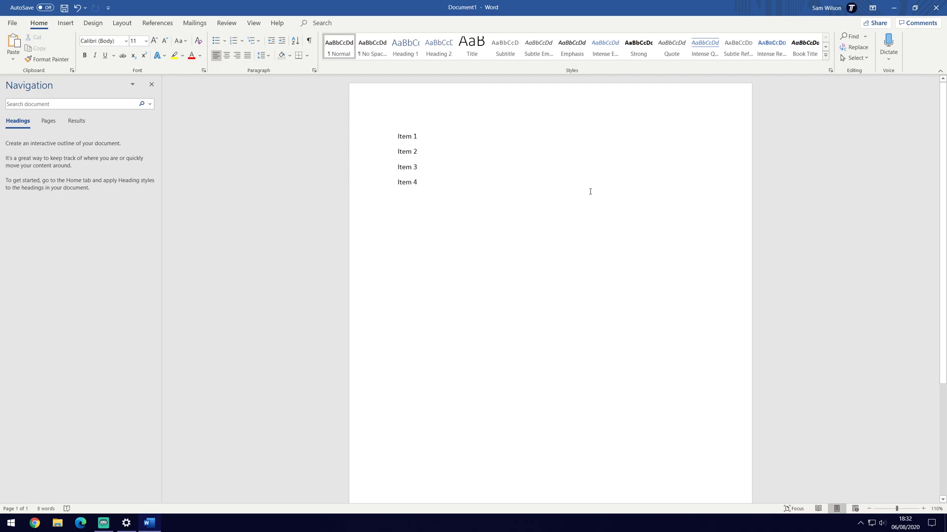
Leave several blank lines below the list and paste Item 3 and Item 1 from the clipboard history.
key(Return)
key(Return)
key(Return)
key(Return)
key(Return)
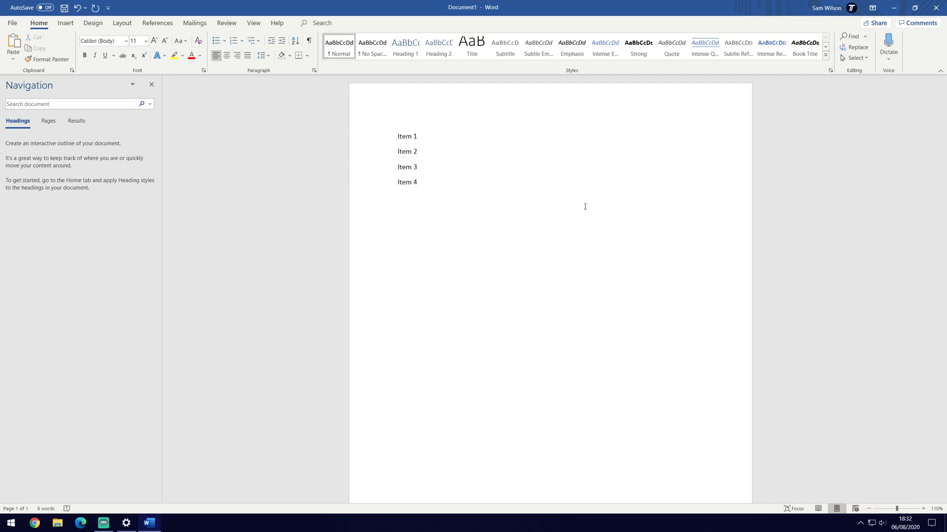
key(super+v)
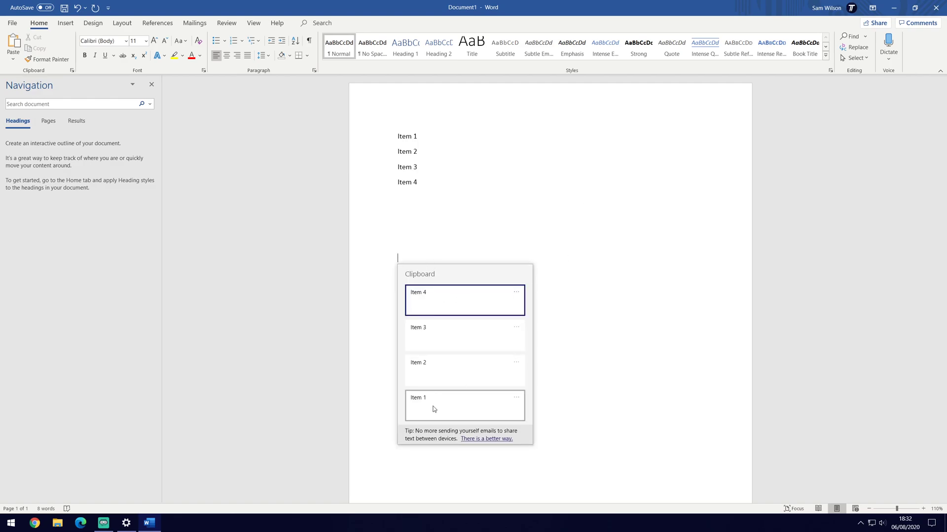
click(440, 347)
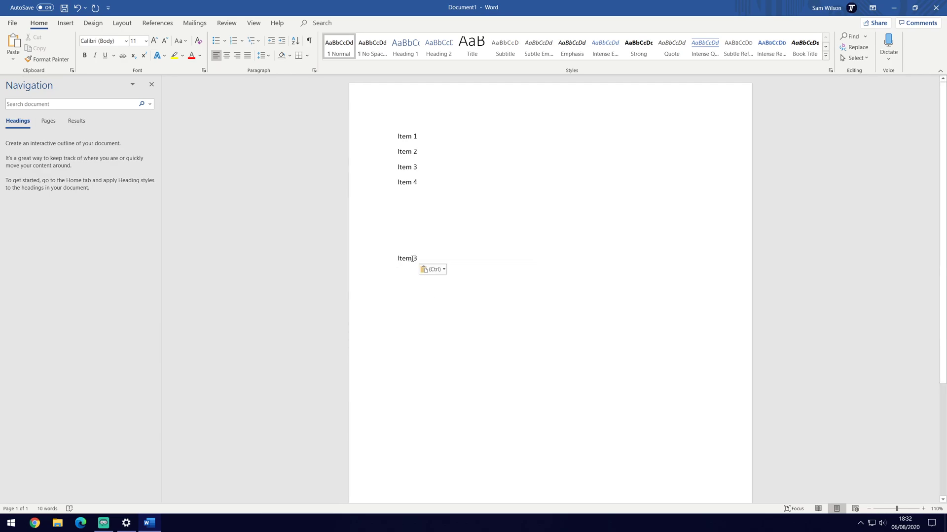
key(super+v)
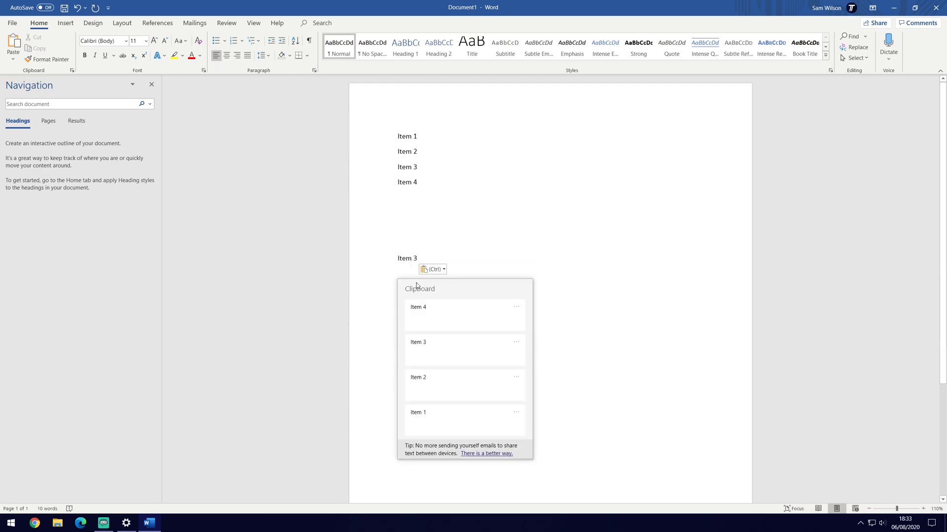
click(422, 419)
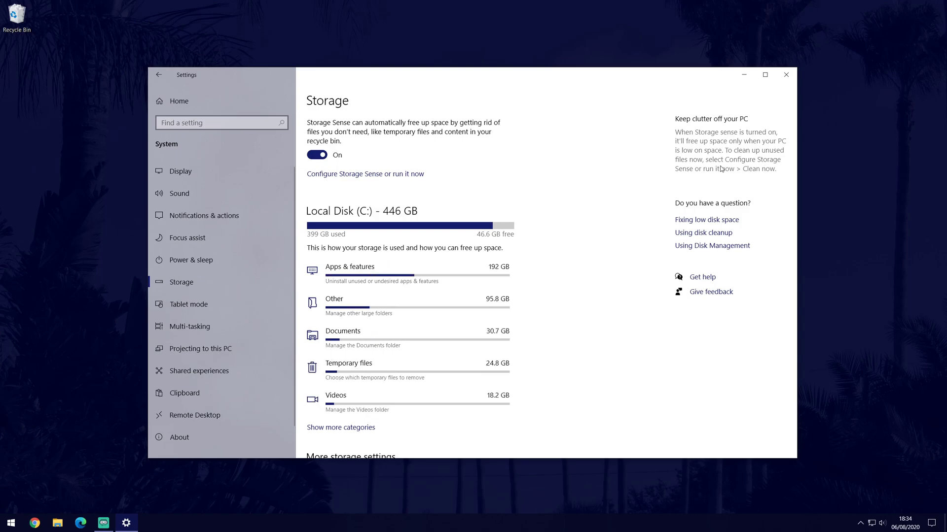
Close the Storage settings and open a File Explorer window.
key(alt+F4)
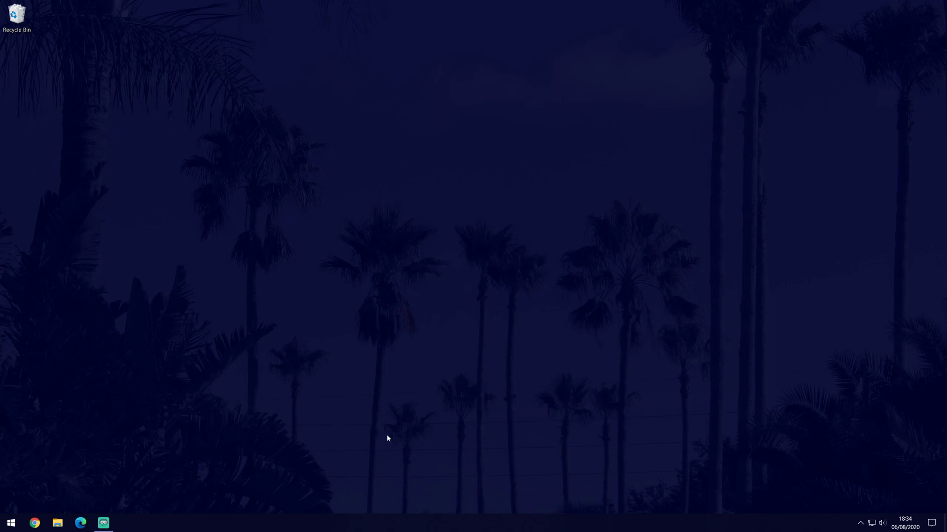
key(super+e)
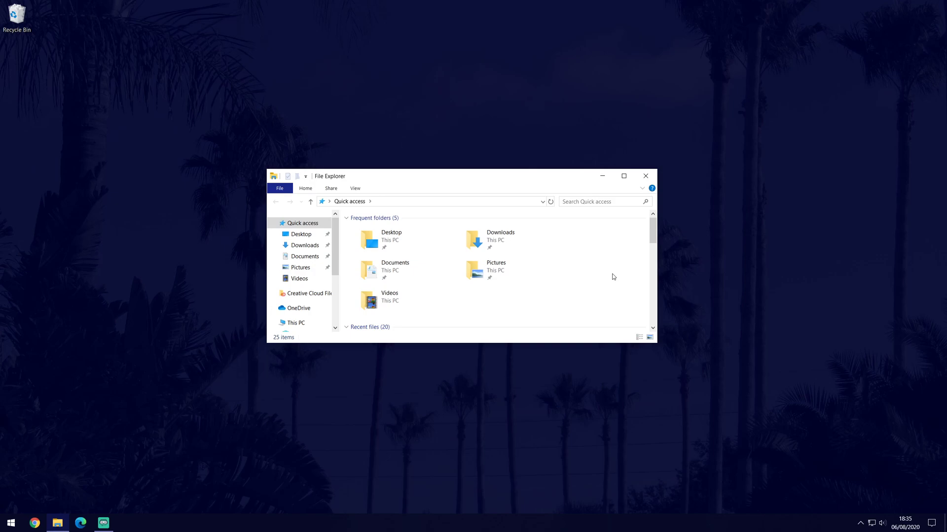
Open the Folder Options from Quick access, choose which location File Explorer opens to, and apply the setting.
click(634, 314)
right_click(305, 225)
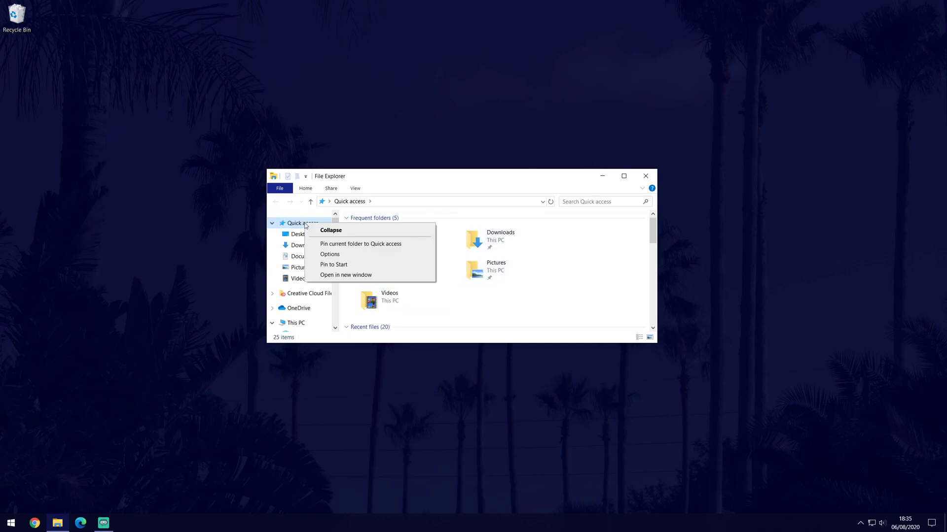
click(329, 255)
drag(360, 226, 469, 166)
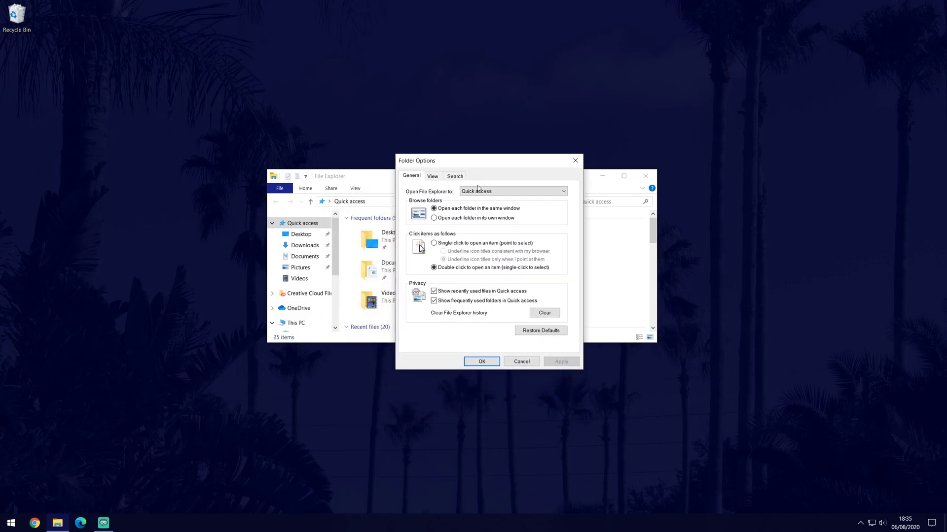
click(501, 193)
click(488, 205)
click(488, 192)
click(488, 200)
click(560, 364)
click(491, 362)
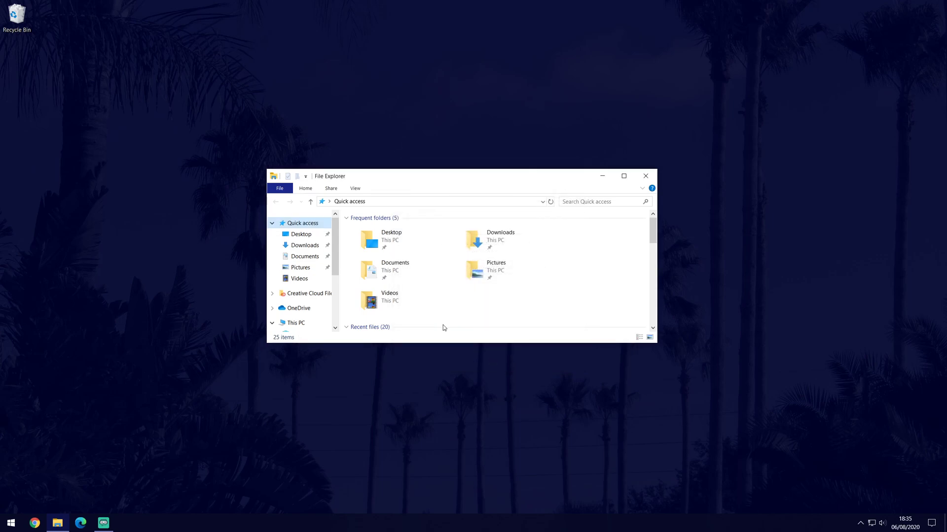
right_click(397, 301)
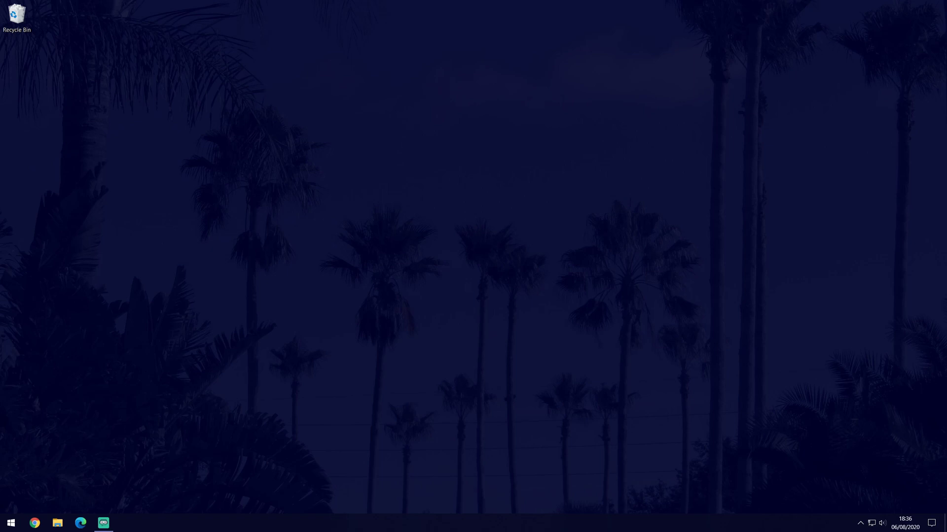
Create a new desktop folder named "Organize Desktop" and place it beside the Recycle Bin.
right_click(262, 96)
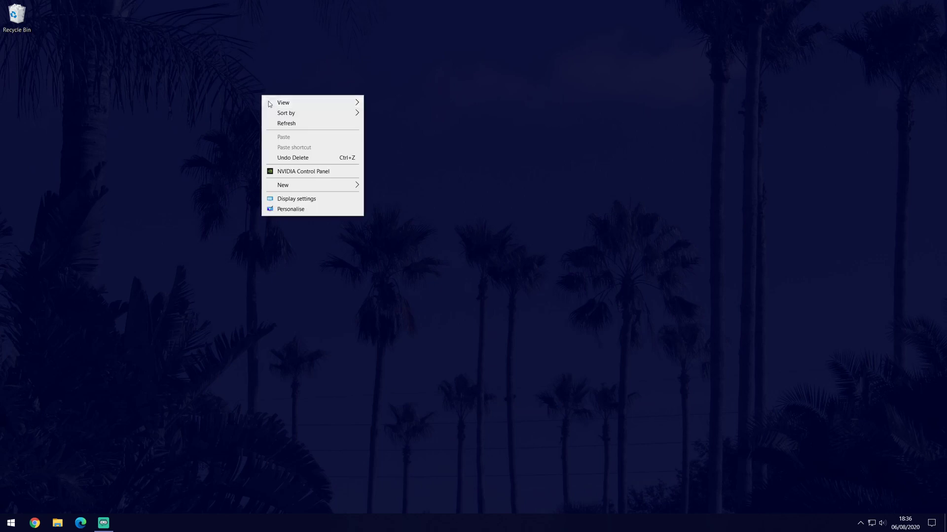
mouse_move(295, 189)
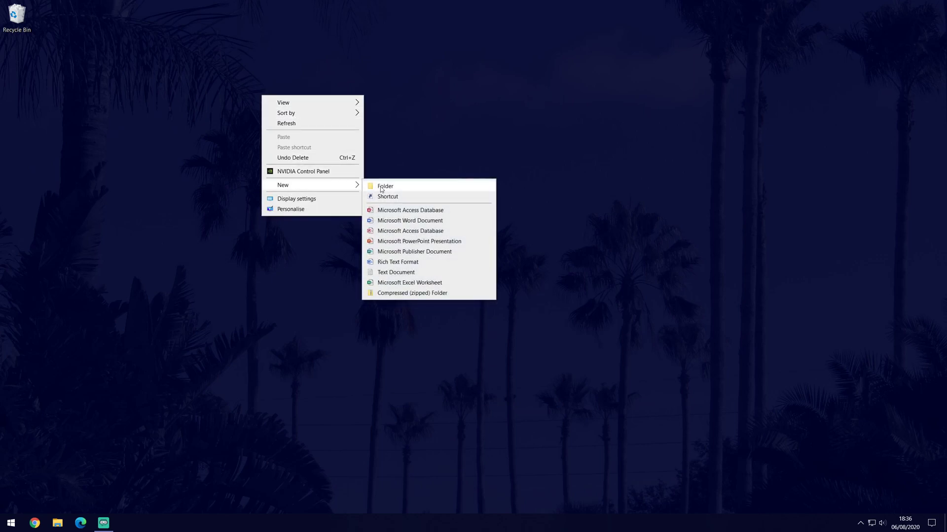
click(379, 184)
text(Org)
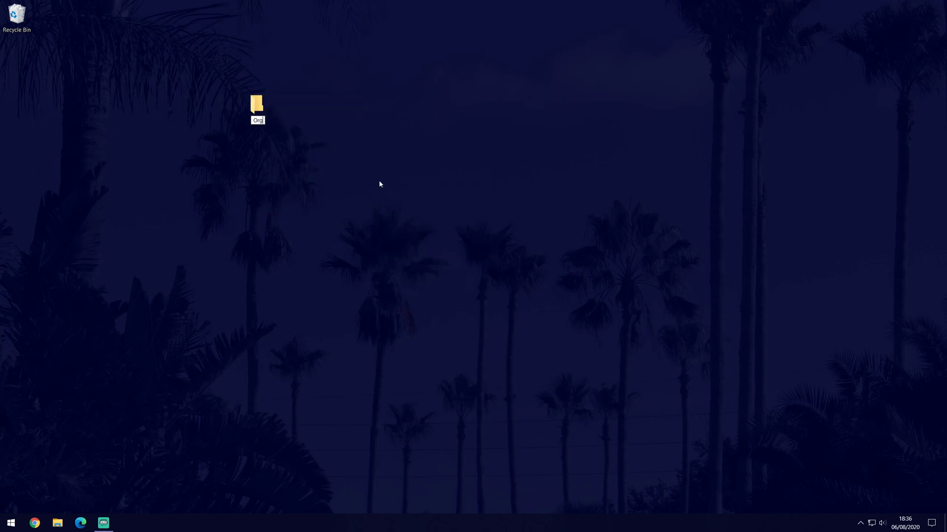
text(anize Desktop)
key(Return)
drag(259, 111, 63, 32)
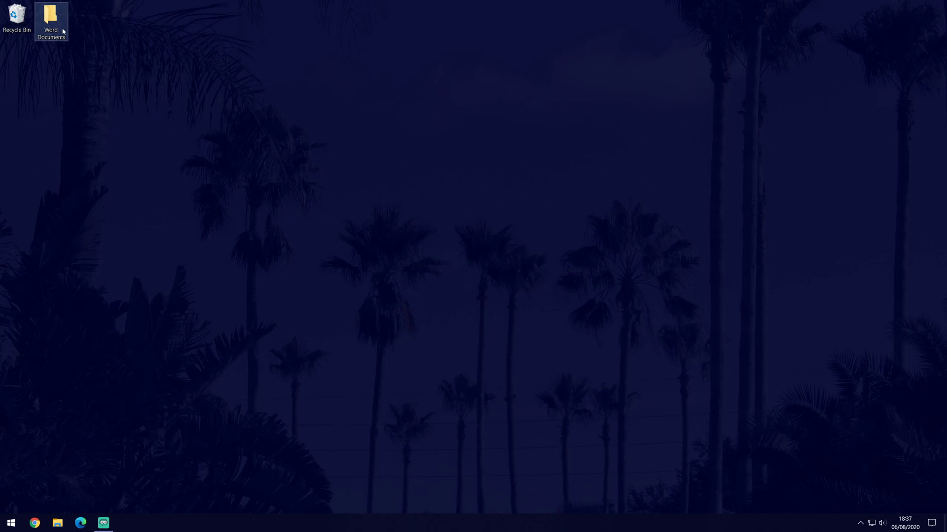
Move the Word Documents folder to the middle of the desktop and pin it to Start.
drag(58, 20, 470, 247)
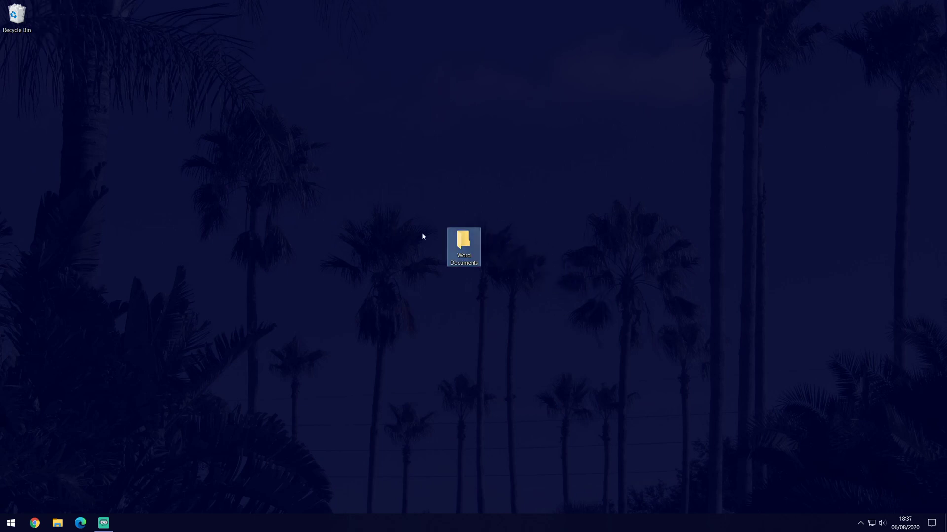
right_click(464, 244)
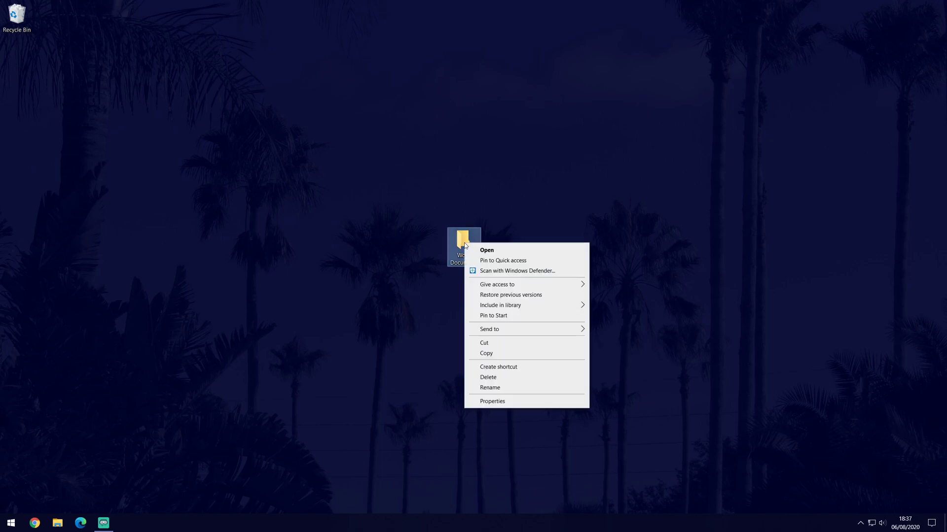
click(508, 316)
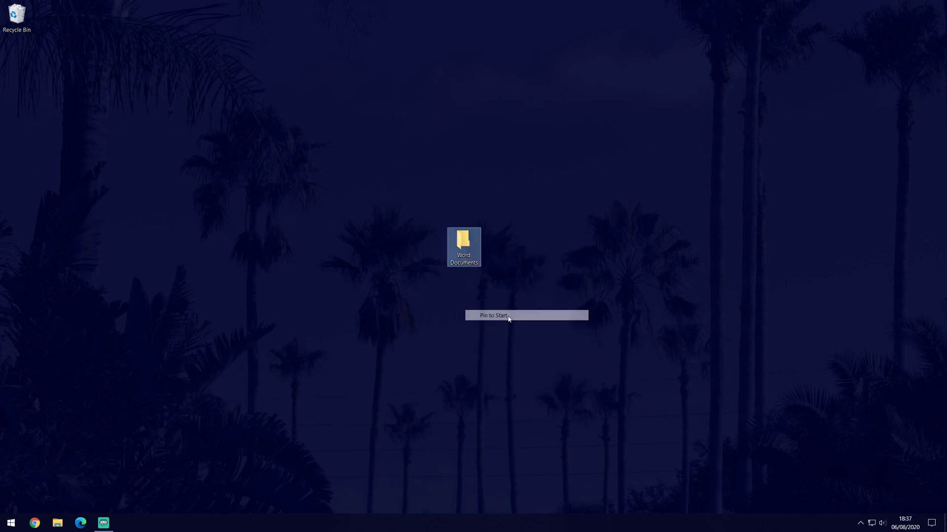
Place the Word Documents tile in its own Start group above the Resolve tile and name the group "Files".
click(11, 523)
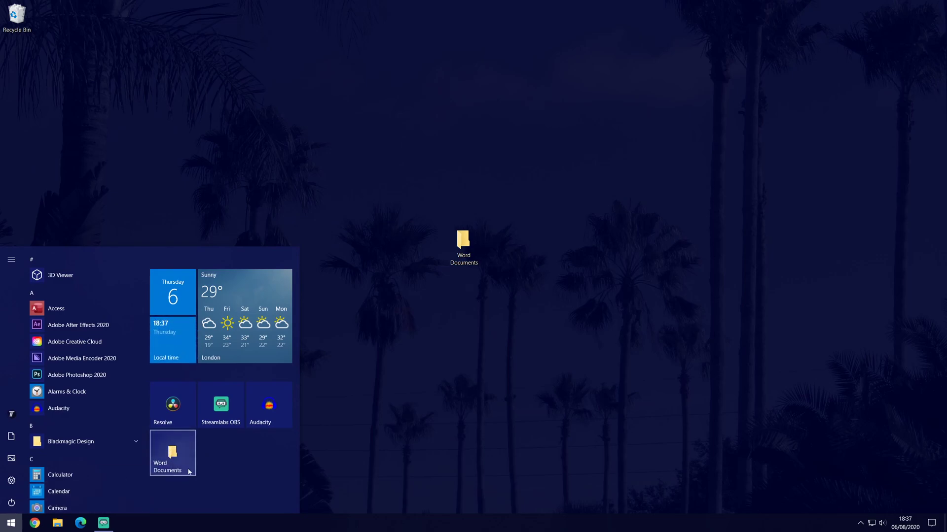
drag(222, 418, 180, 397)
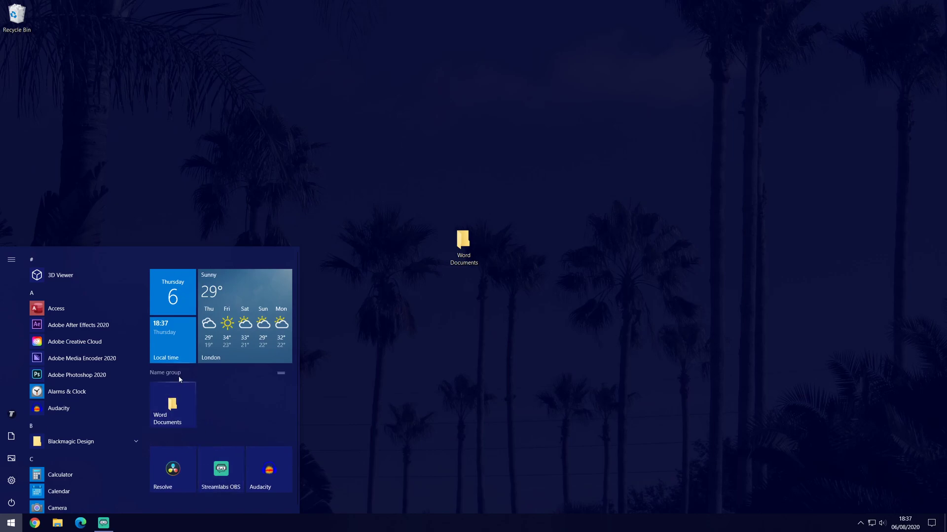
click(178, 375)
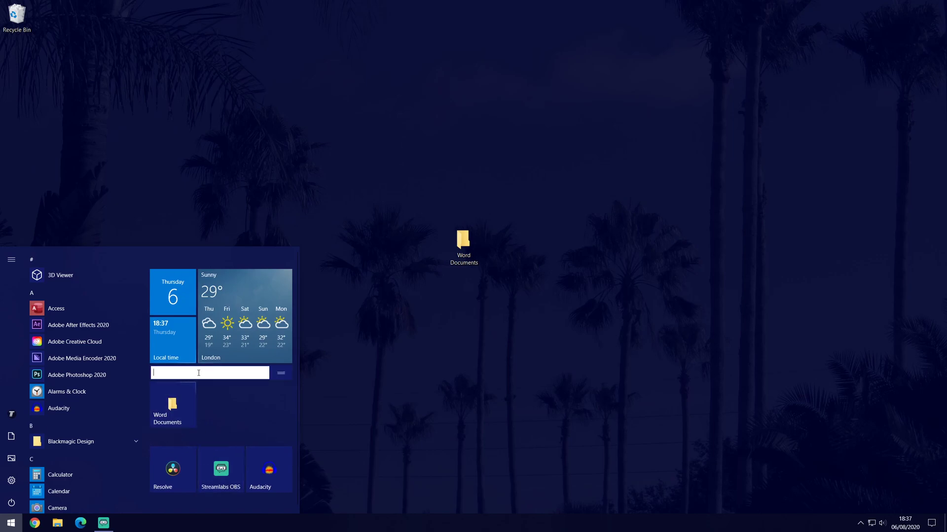
text(Files)
click(236, 398)
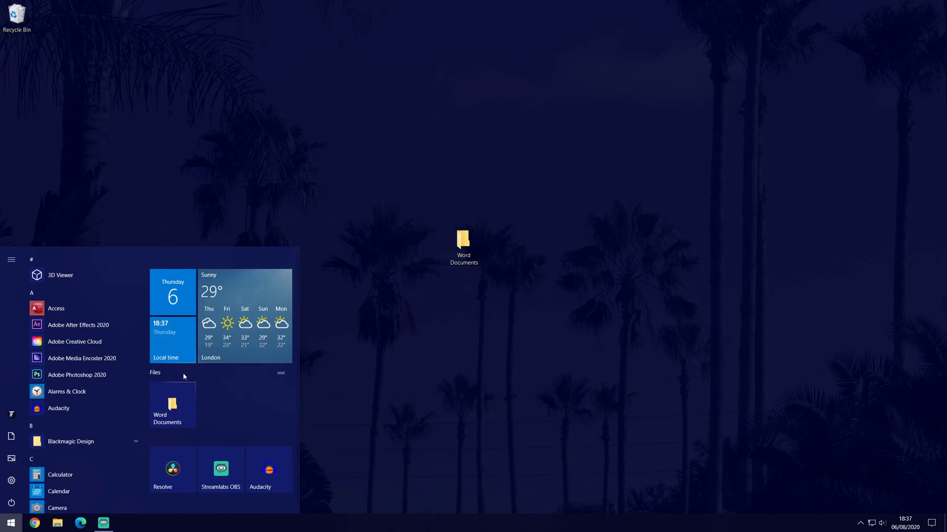
key(Escape)
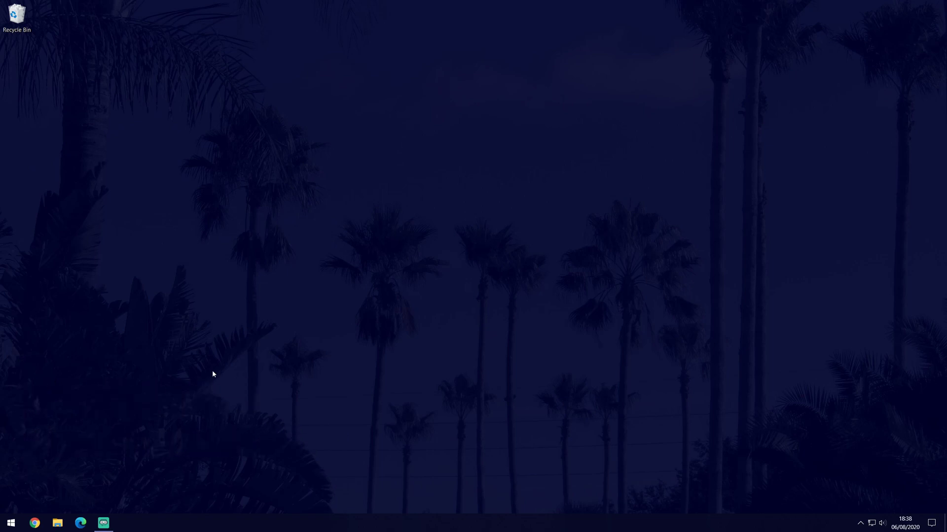
Pin Streamlabs OBS to the taskbar and unpin it again.
right_click(100, 530)
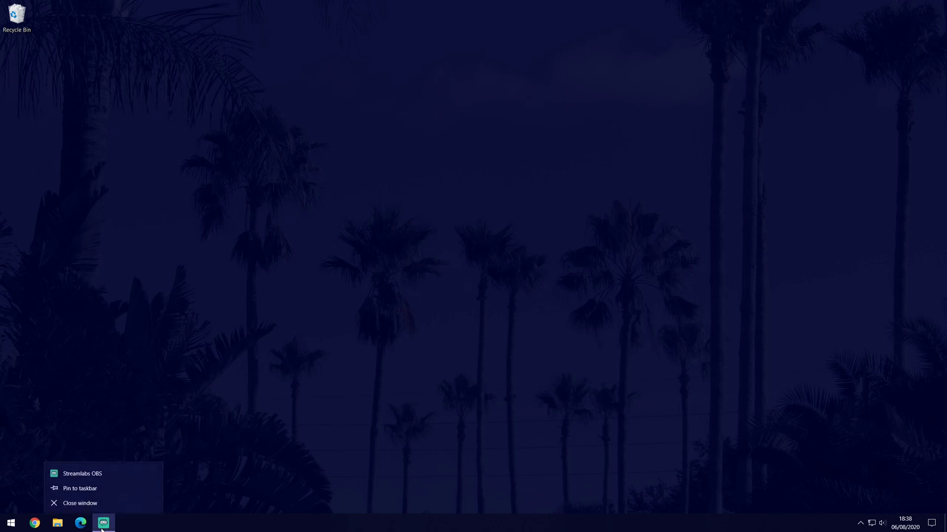
click(99, 488)
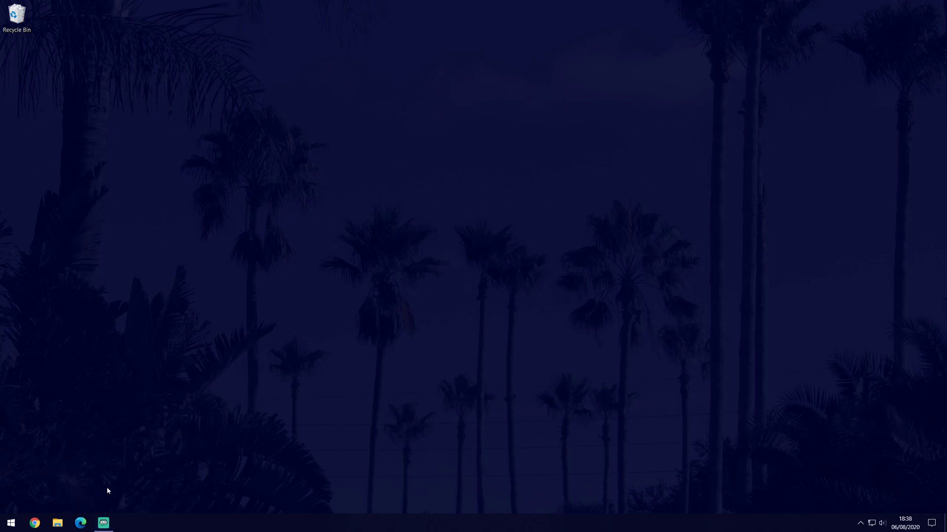
right_click(104, 523)
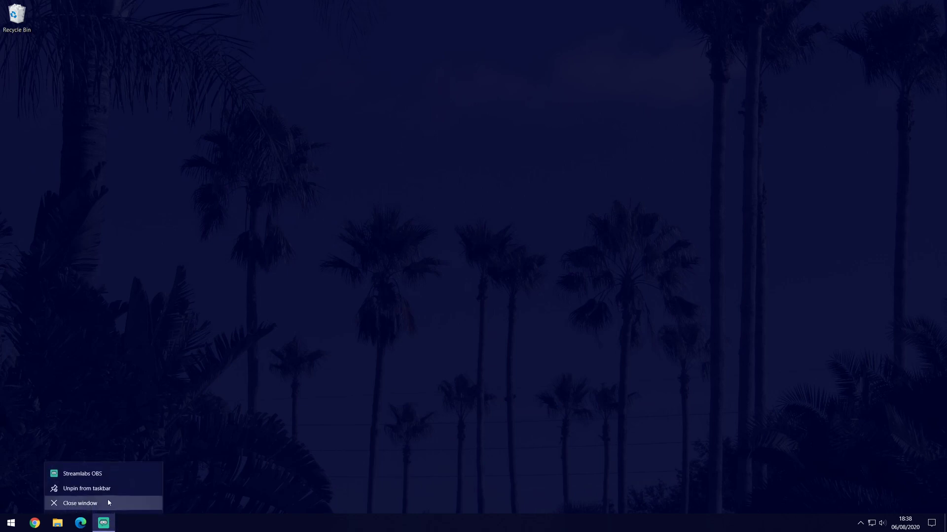
click(109, 491)
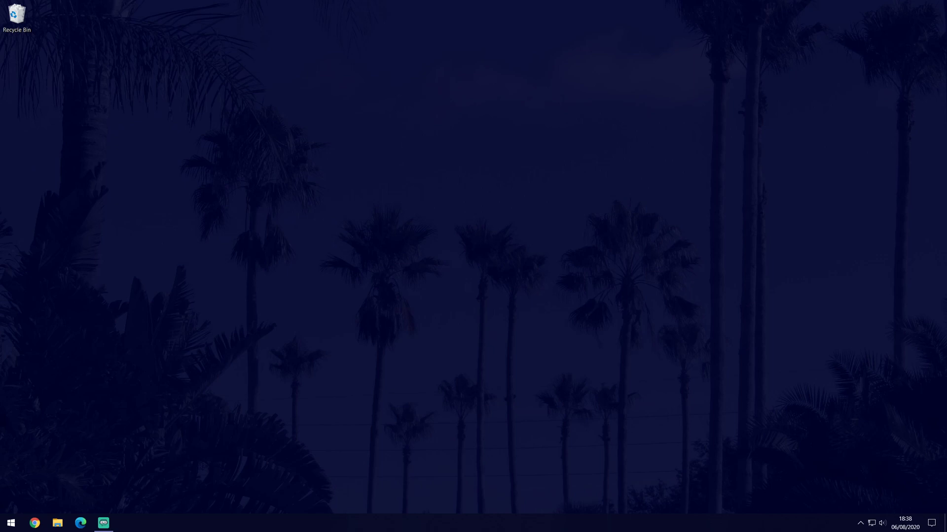
Show the Task View button on the taskbar and add a new virtual desktop in Task View.
right_click(602, 524)
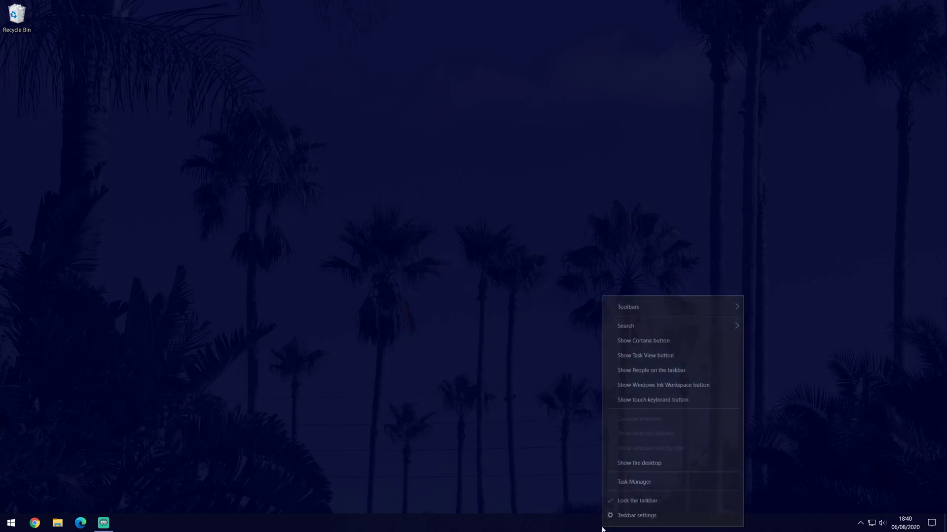
click(663, 356)
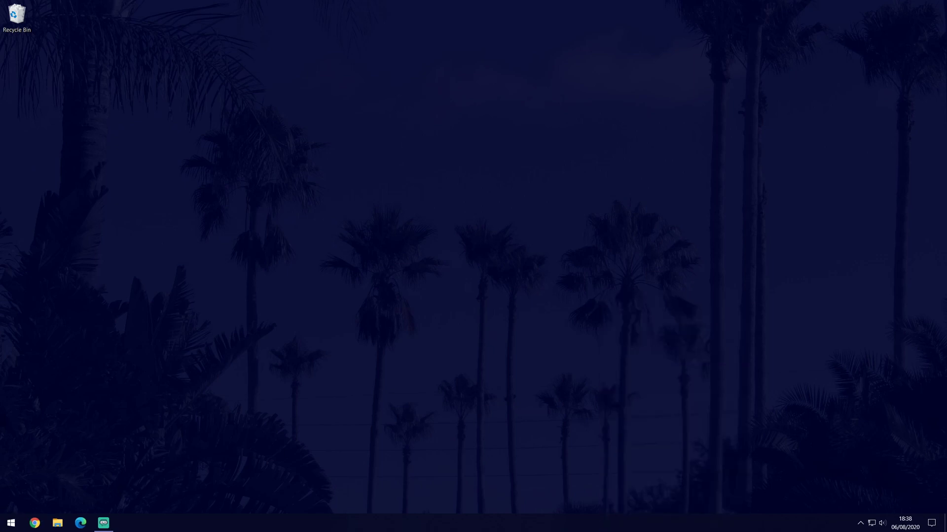
key(super+Tab)
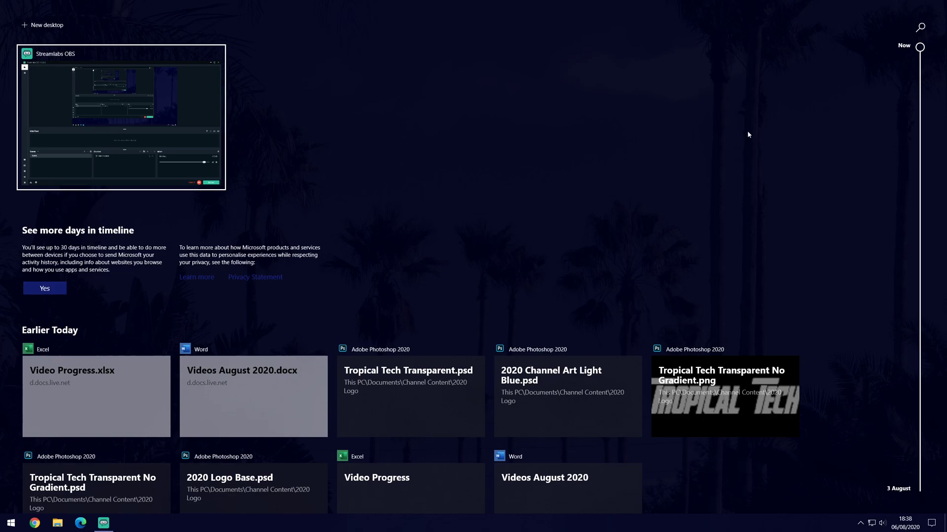
click(49, 22)
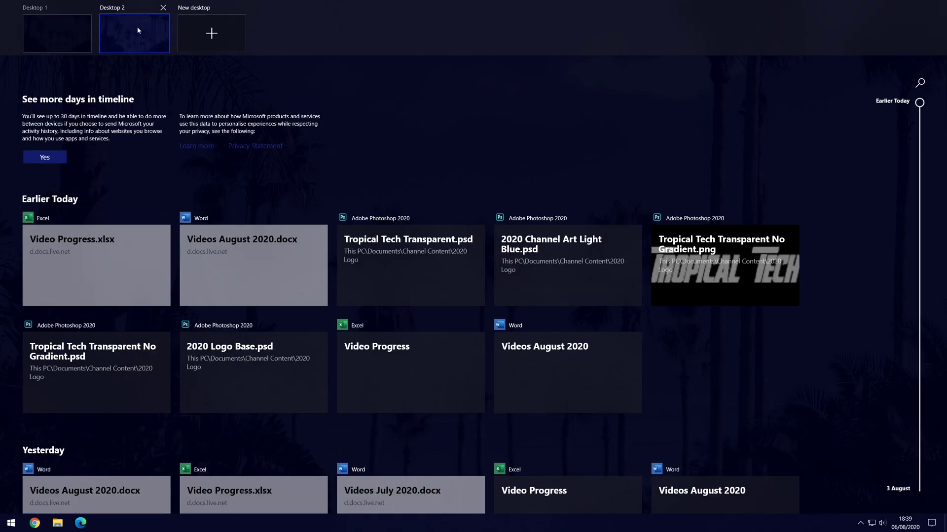
Switch to Desktop 2 and return to Desktop 1 through Task View.
click(140, 32)
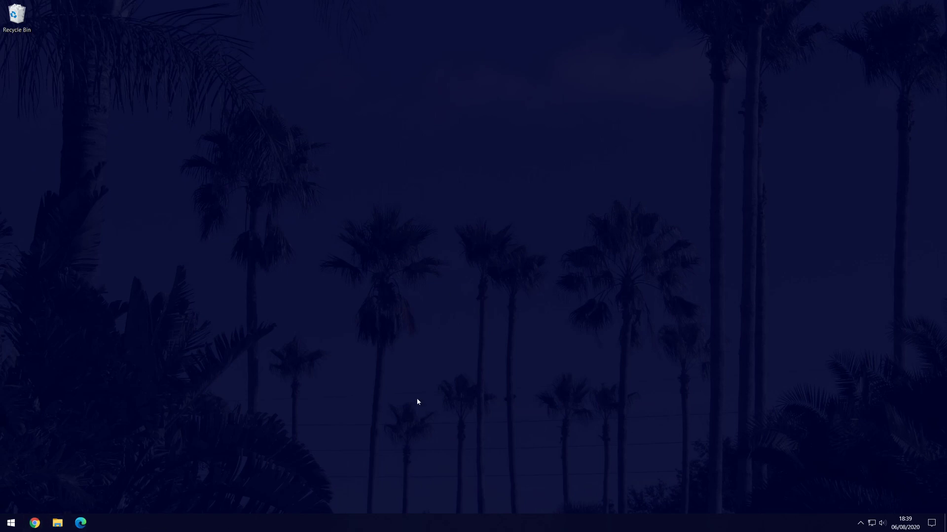
key(super+Tab)
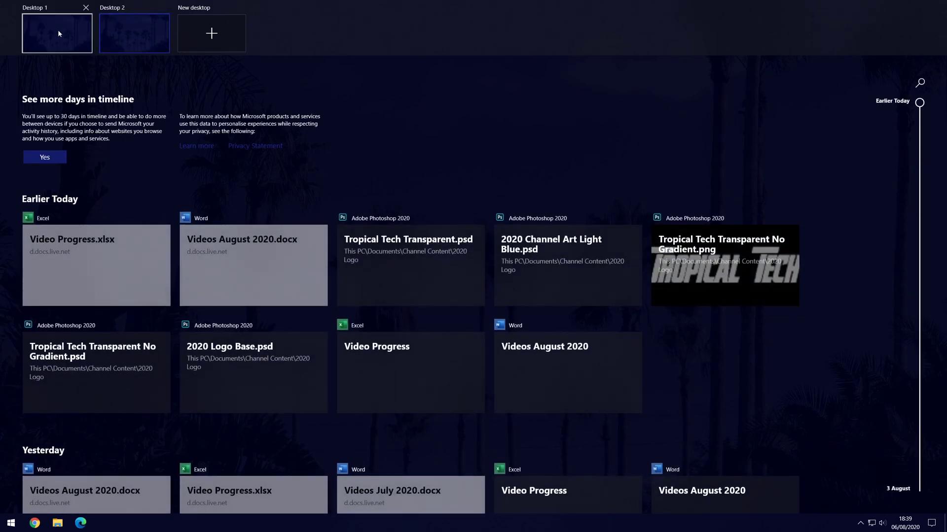
click(58, 34)
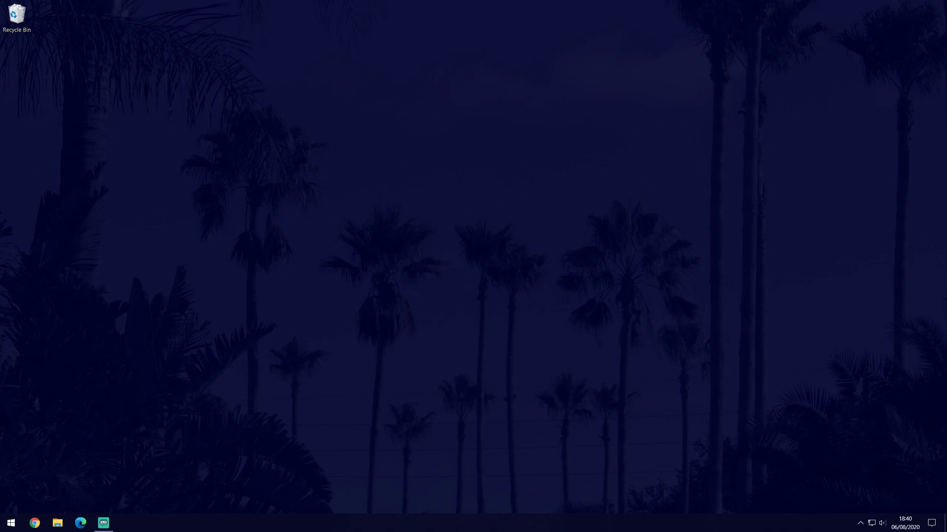
Show the Cortana button on the taskbar, and open and dismiss Cortana.
right_click(425, 523)
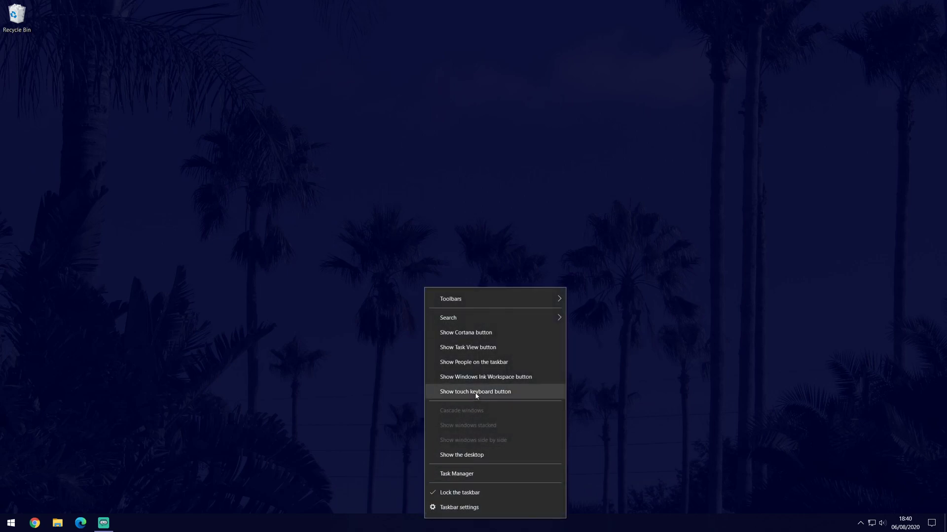
click(481, 333)
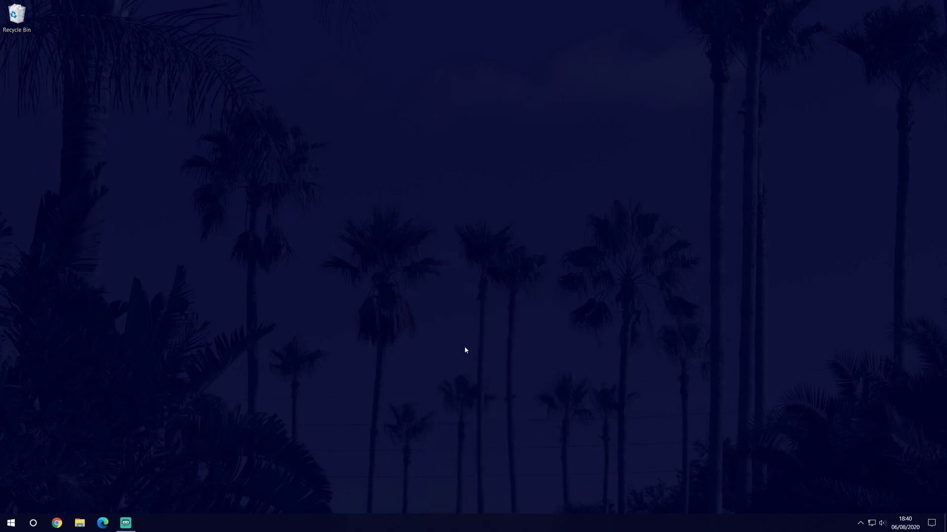
click(33, 523)
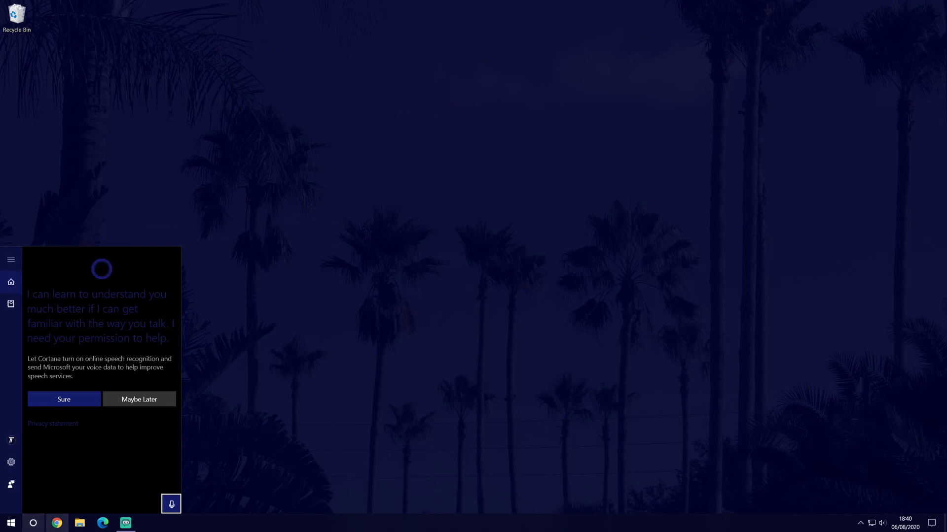
click(392, 482)
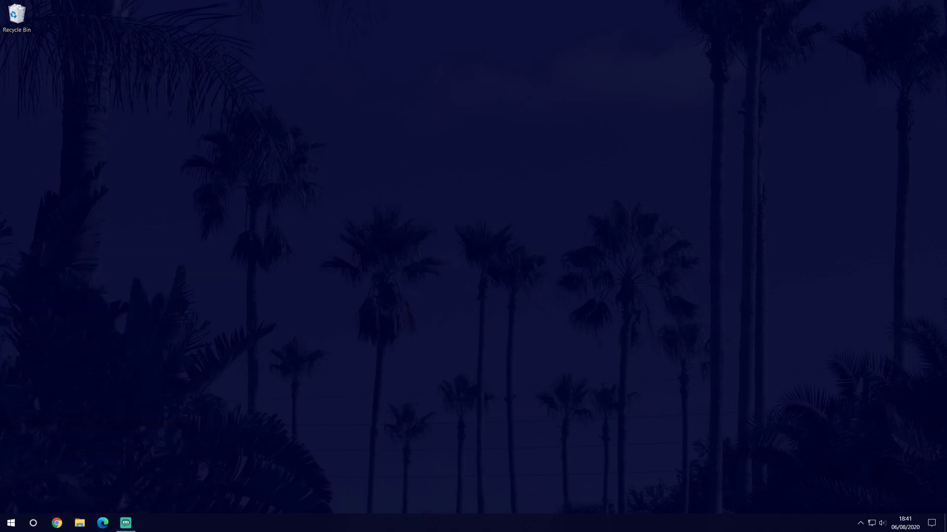
Review the Talk to Cortana options in the Windows Settings and close Settings.
click(11, 523)
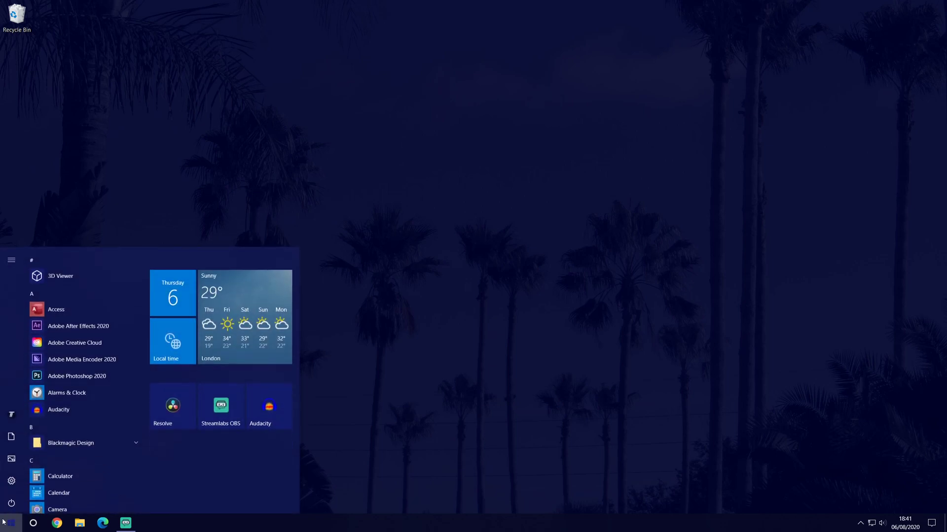
click(10, 483)
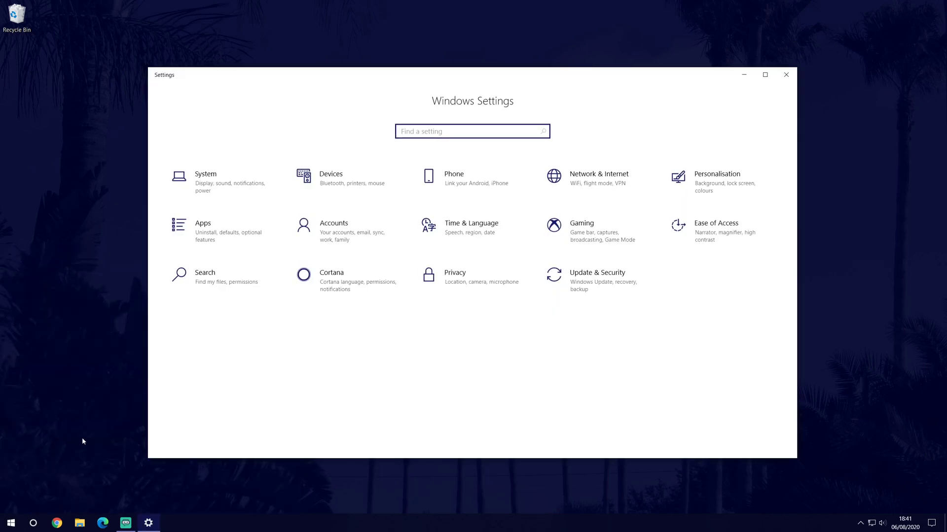
click(359, 285)
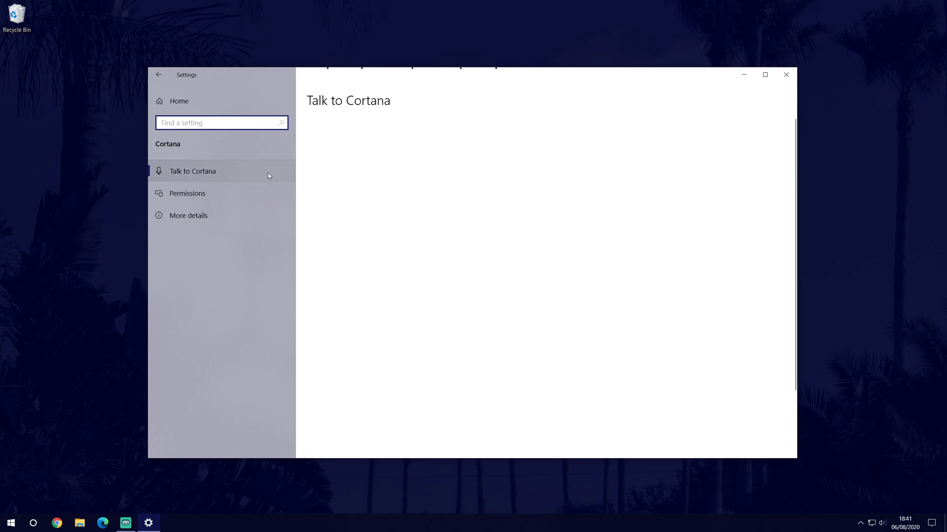
scroll(438, 219, down, 3)
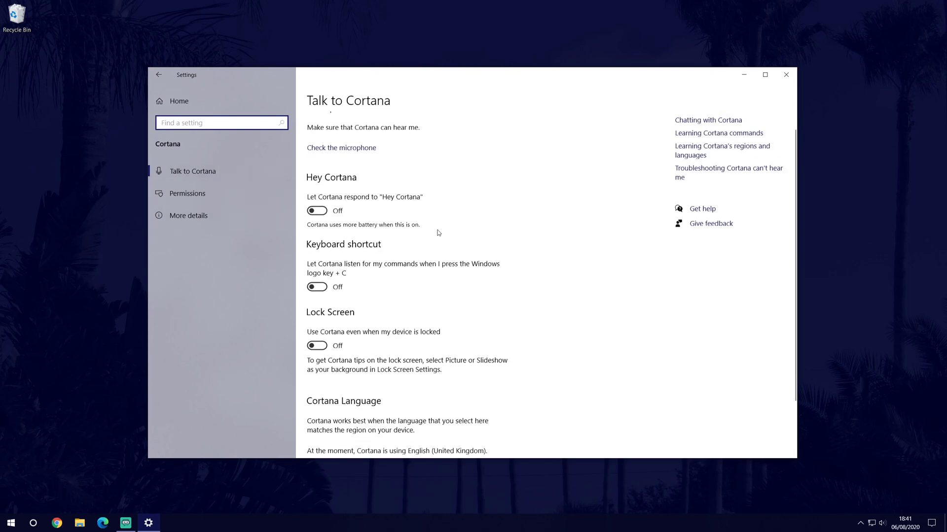
scroll(439, 239, up, 3)
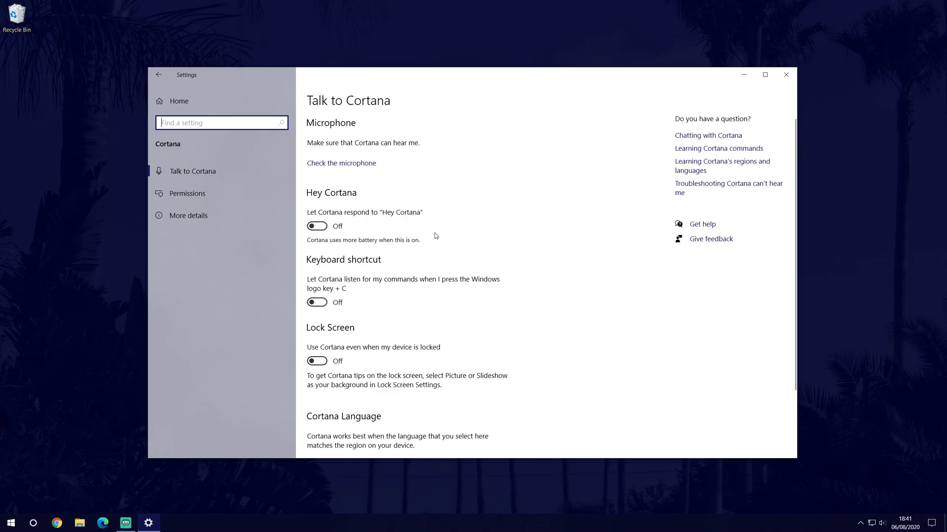
click(788, 75)
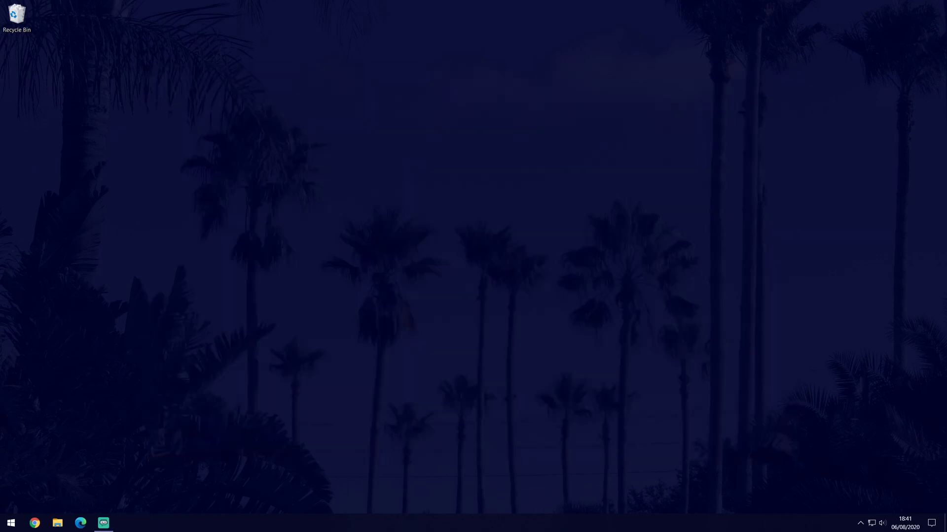